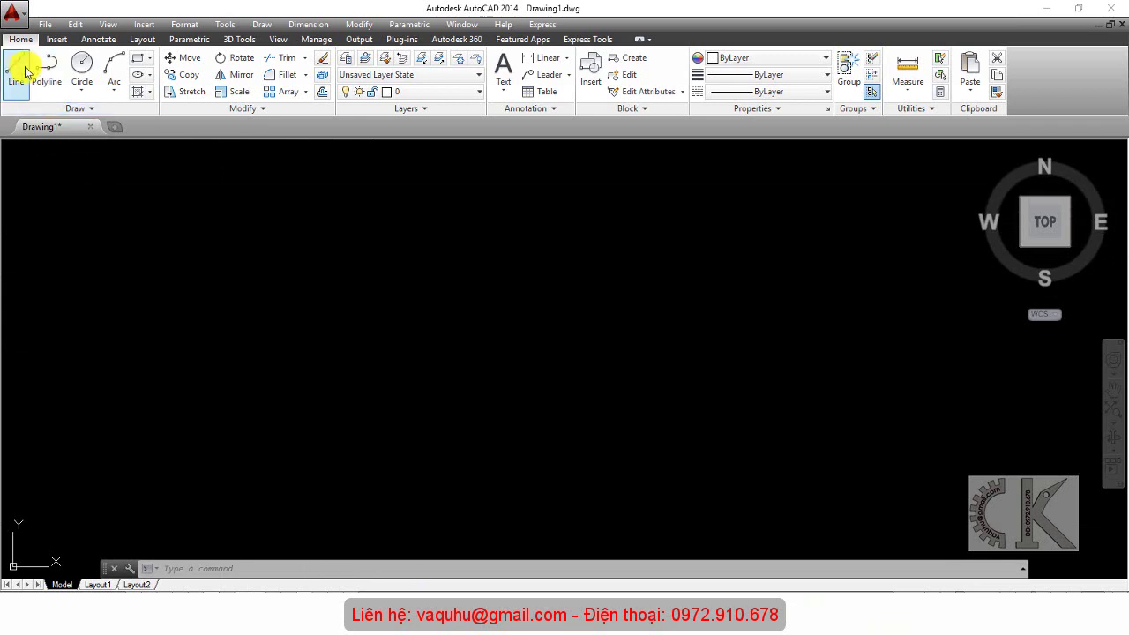
Draw a zigzag of eight line segments through arbitrarily picked points
click(26, 72)
click(306, 360)
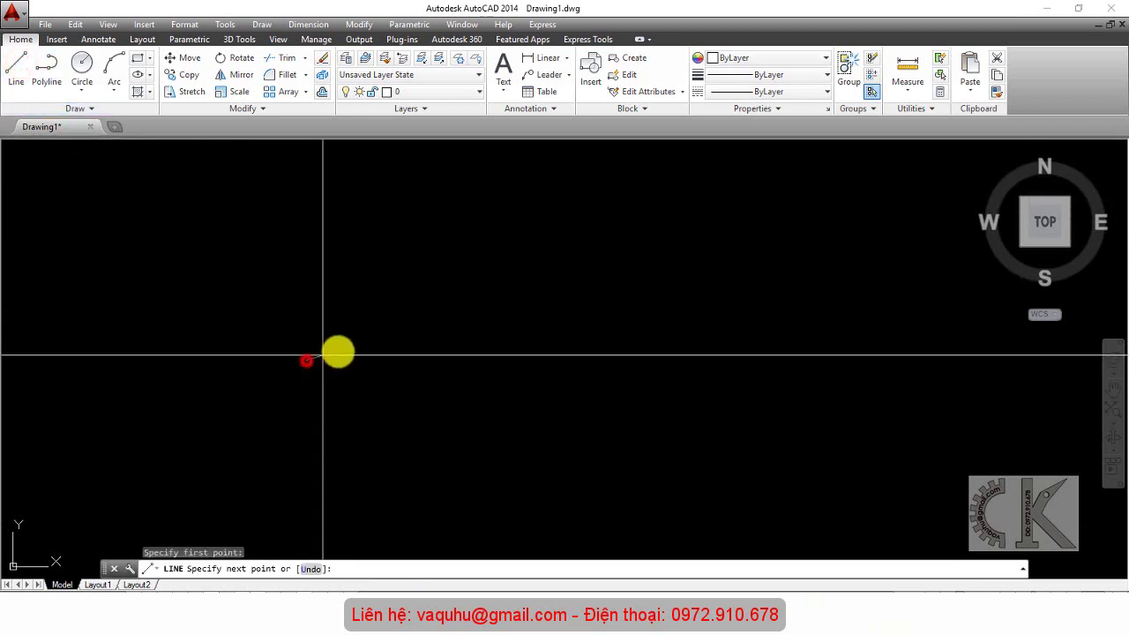
click(413, 292)
click(445, 390)
click(557, 294)
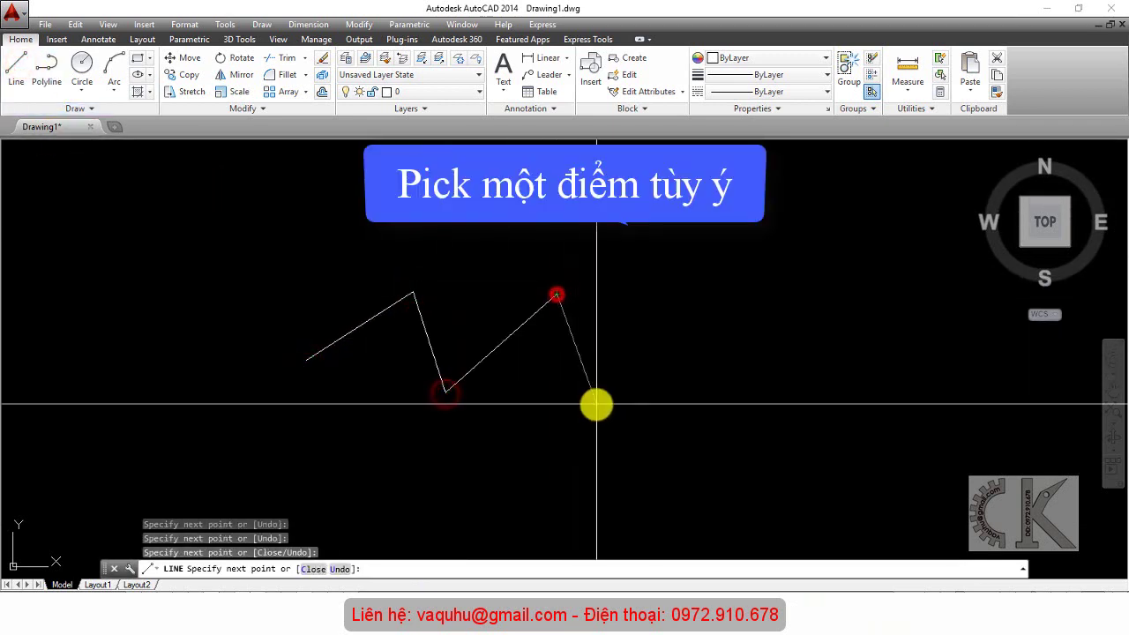
click(597, 405)
click(653, 324)
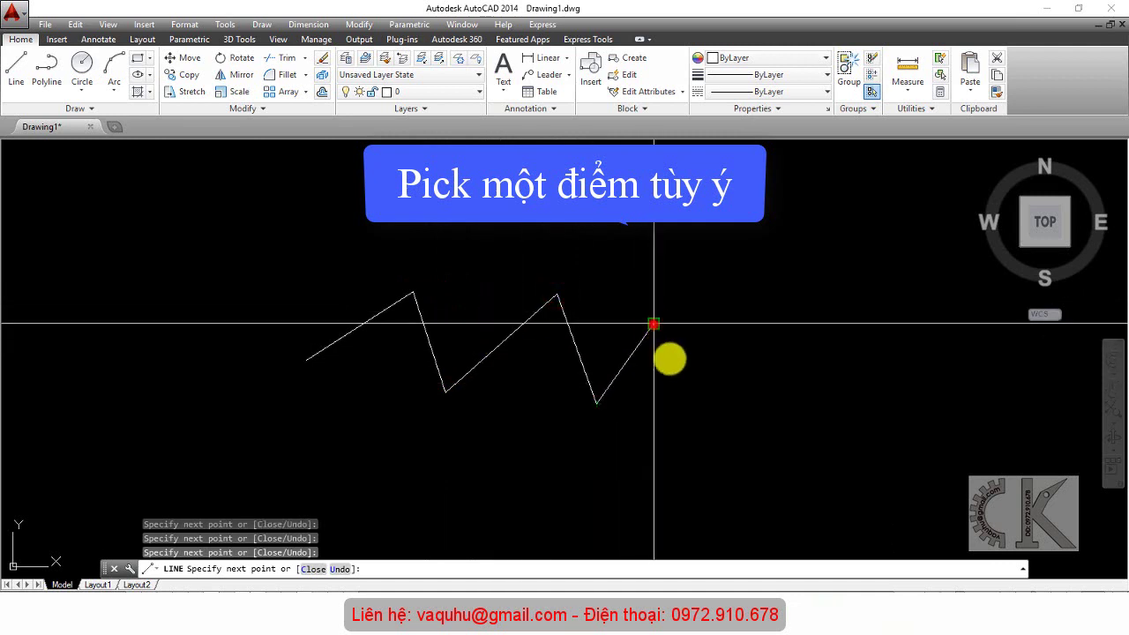
click(696, 392)
click(681, 457)
key(Return)
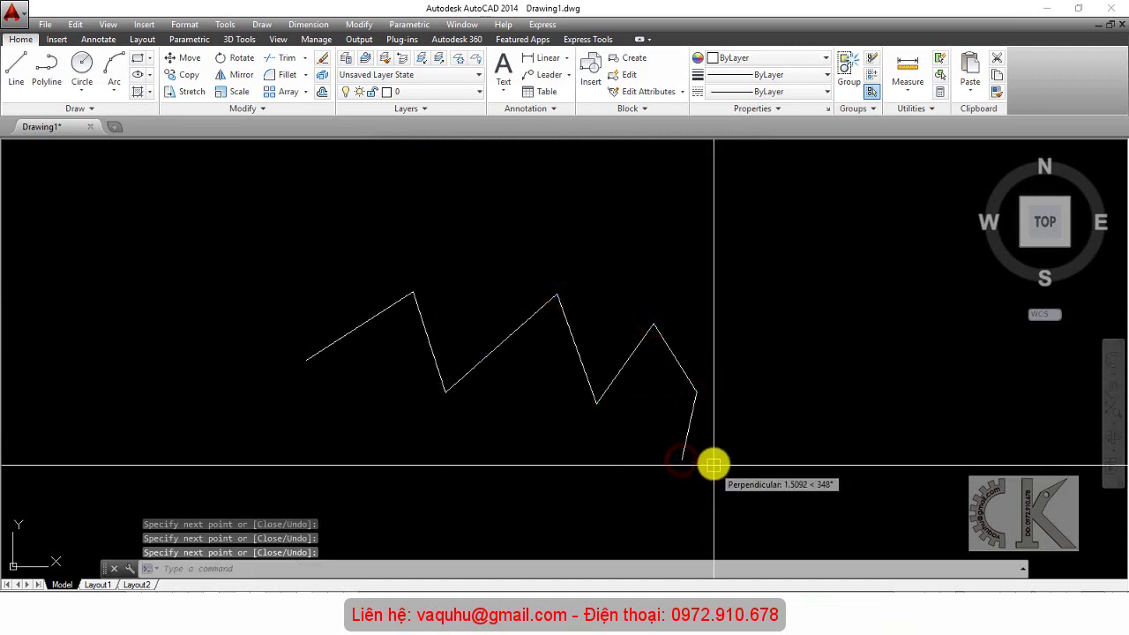
key(Escape)
Draw a closed four-sided outline around the zigzag and zoom out to show everything
click(17, 76)
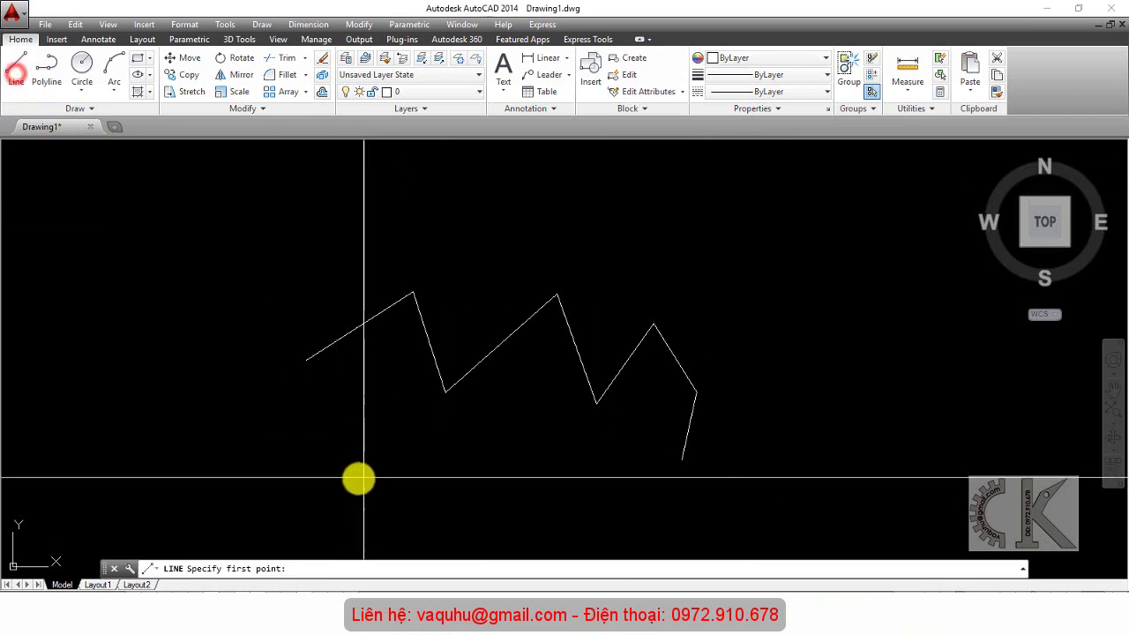
click(255, 484)
click(256, 213)
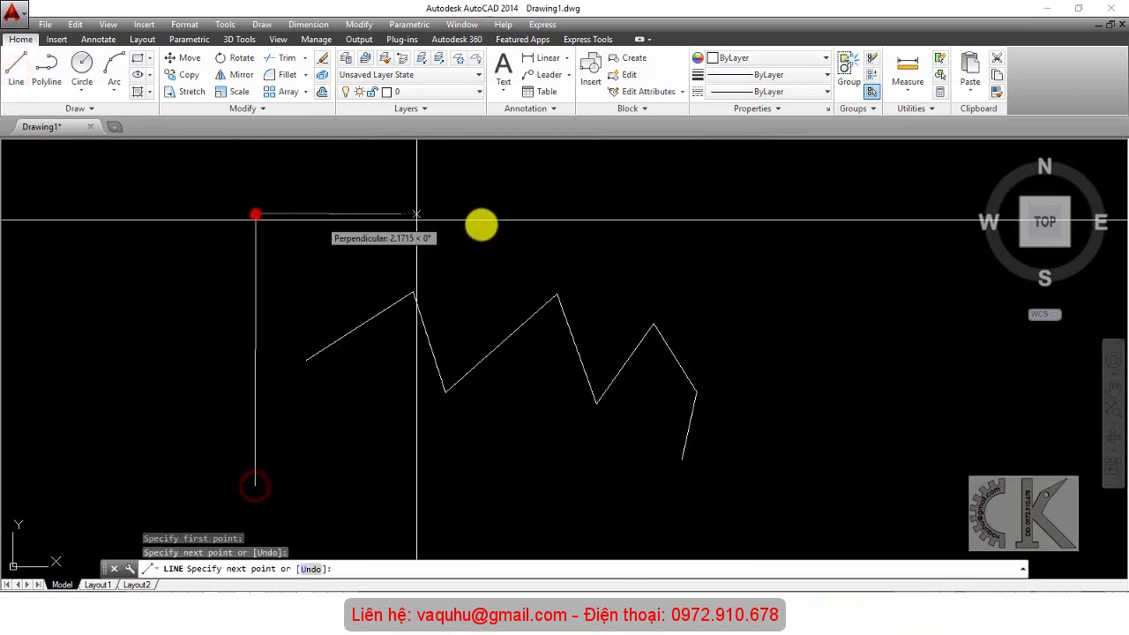
click(745, 213)
click(758, 483)
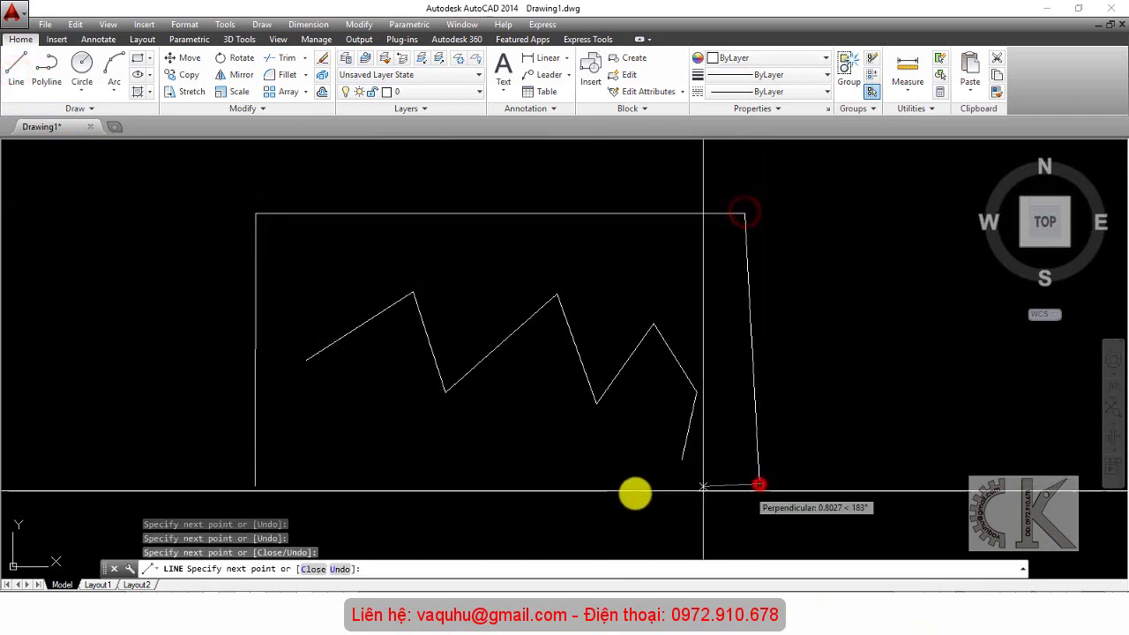
click(256, 484)
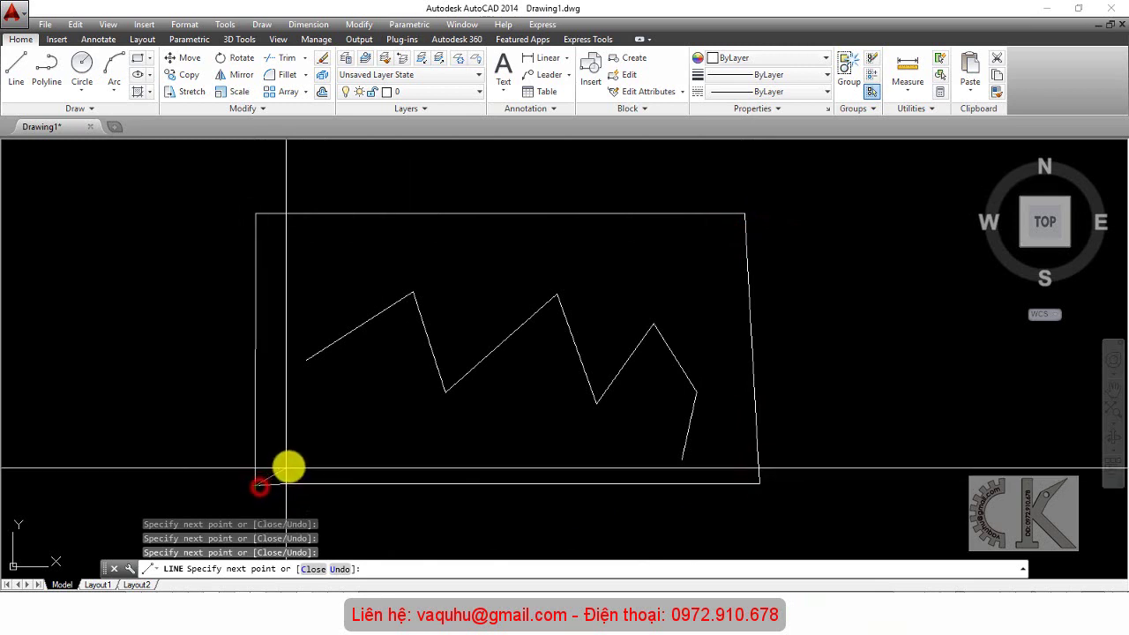
key(Escape)
key(Escape)
scroll(524, 415, down, 2)
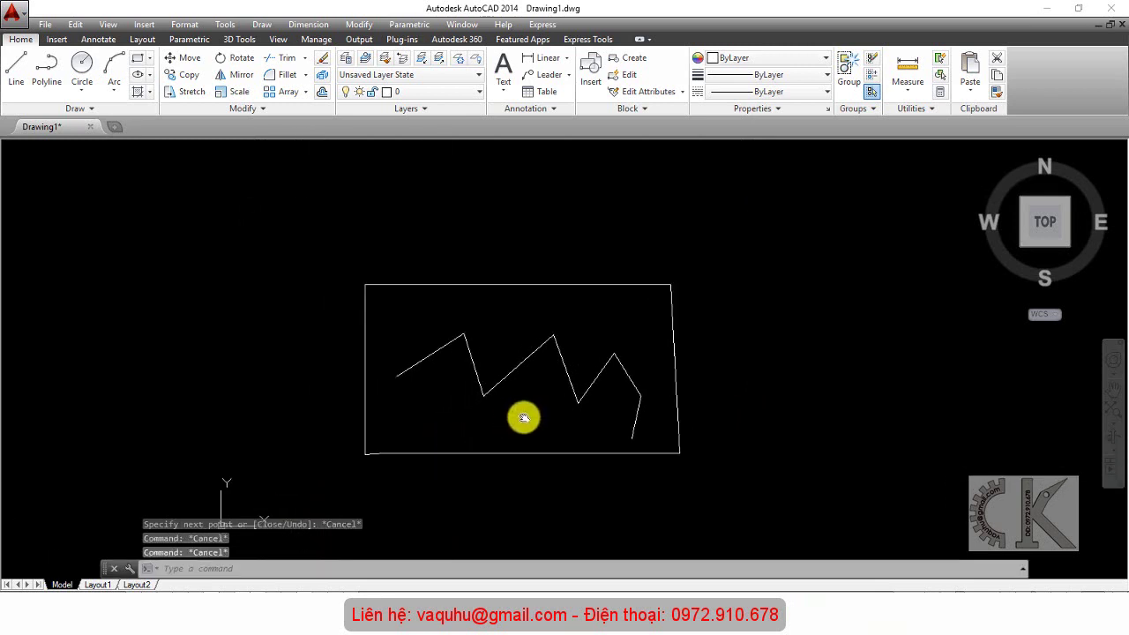
middle_drag(524, 416, 555, 409)
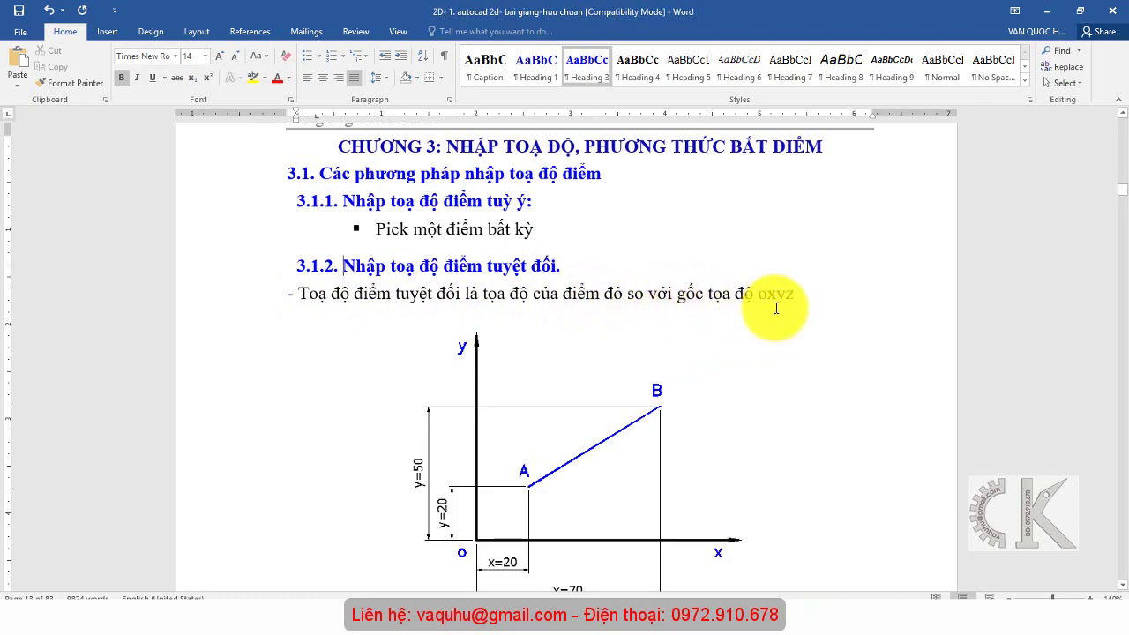
Scroll the Word lecture notes to section 3.1.2 on absolute coordinates
scroll(594, 412, down, 3)
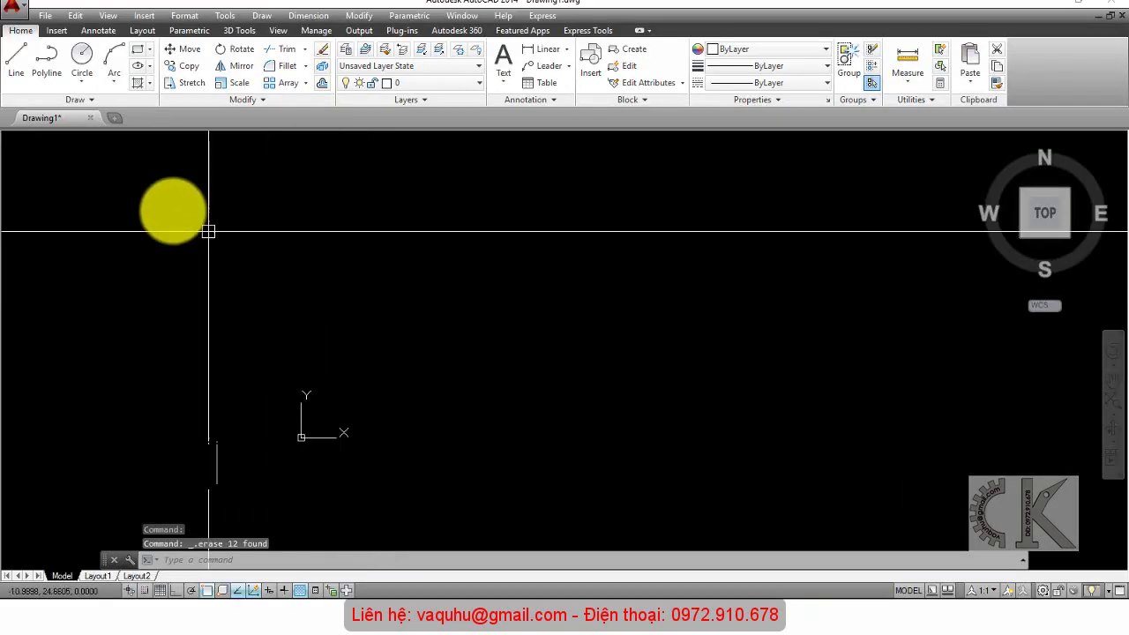
click(9, 65)
text(2)
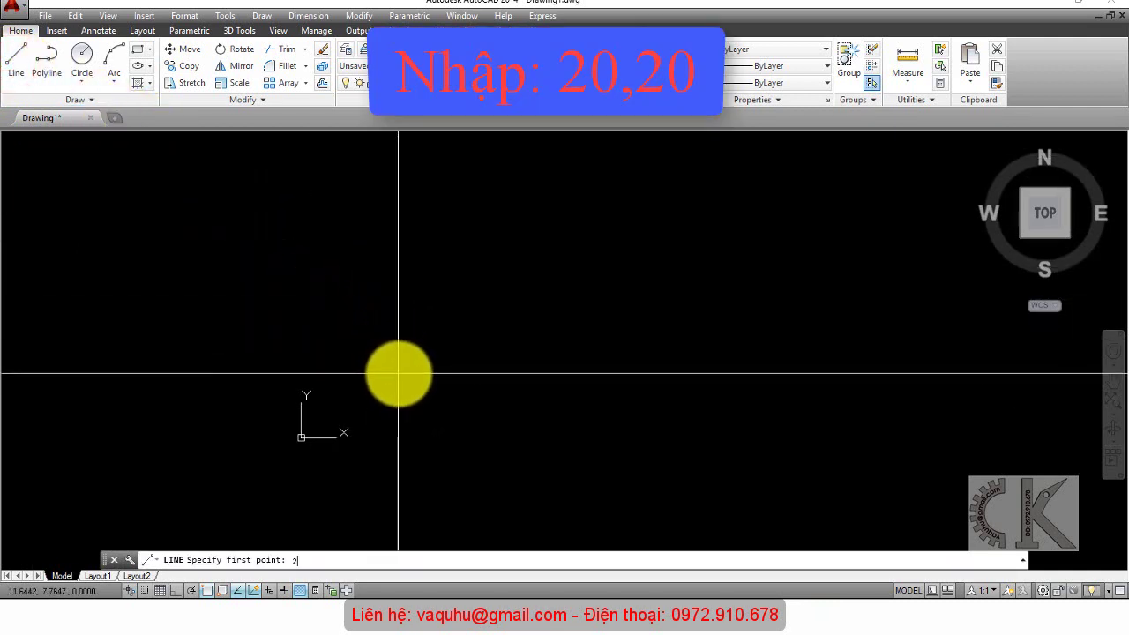
text(0)
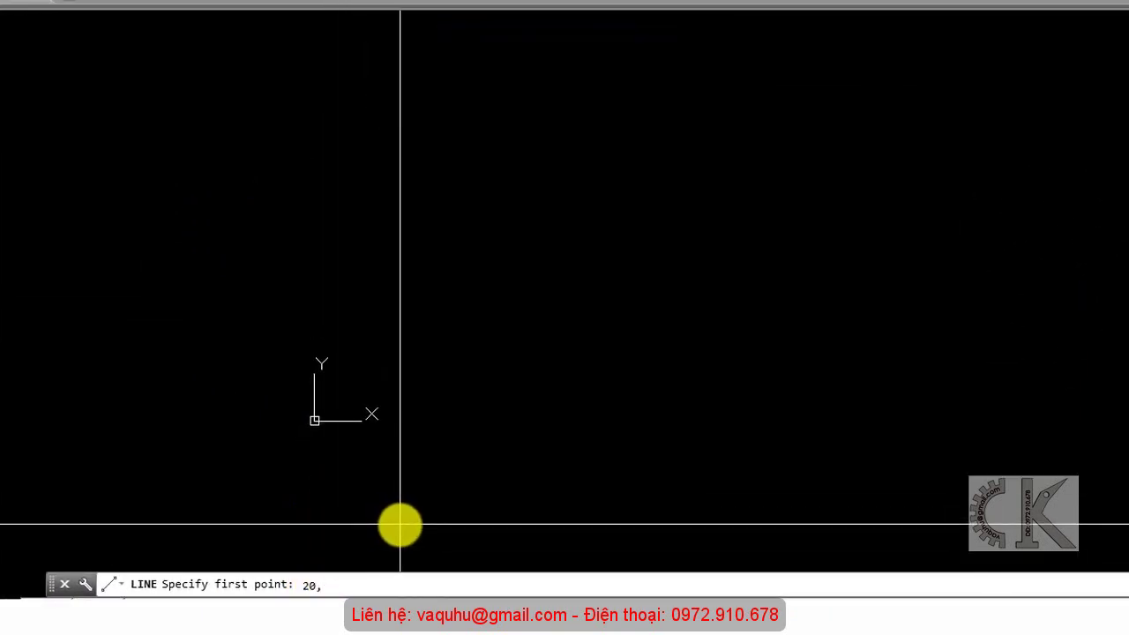
text(,2)
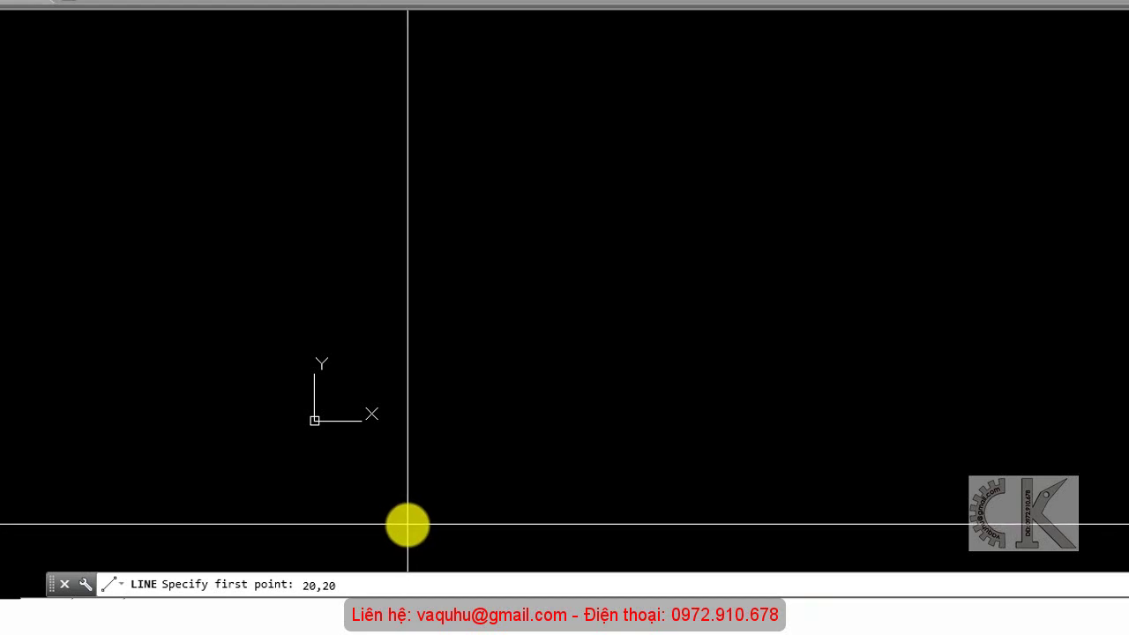
key(Return)
middle_drag(584, 175, 571, 220)
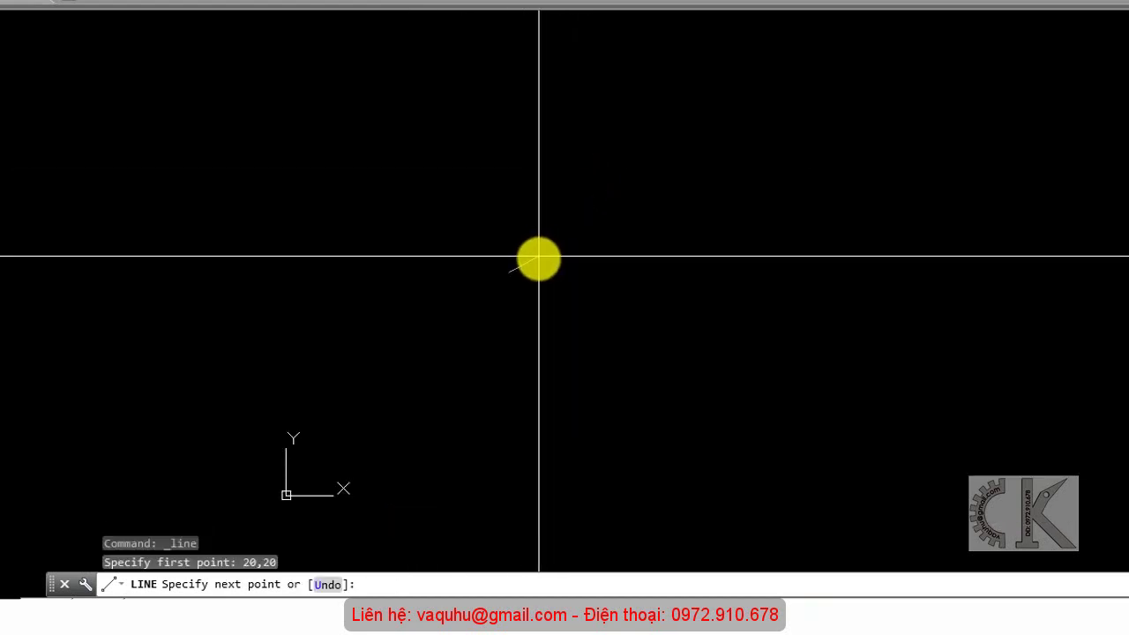
scroll(534, 269, down, 3)
middle_drag(517, 287, 464, 322)
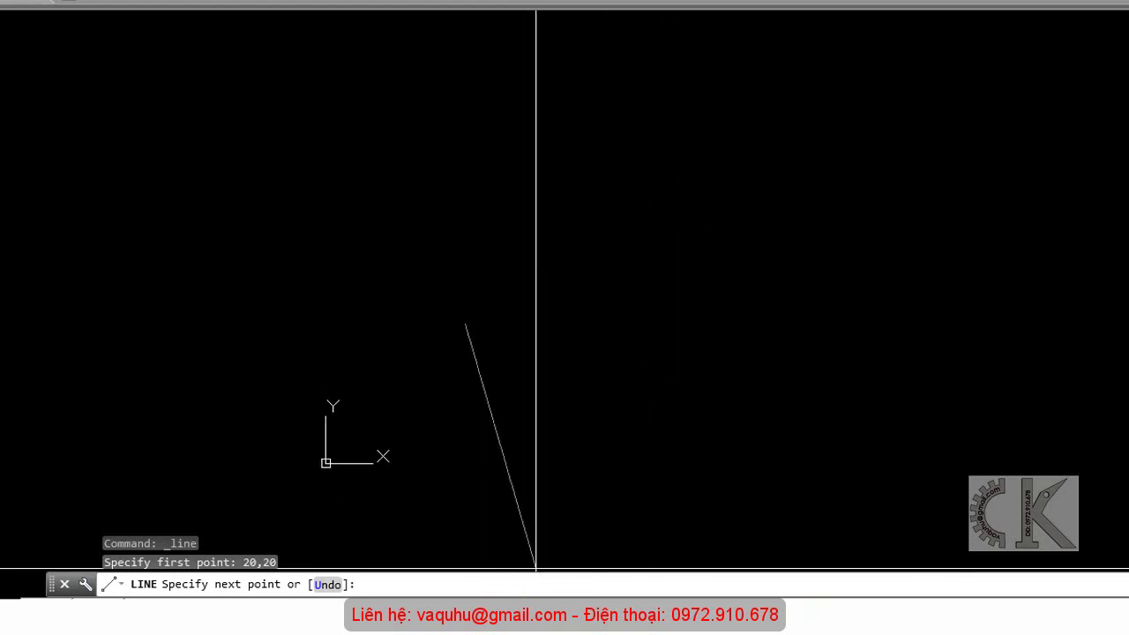
click(361, 556)
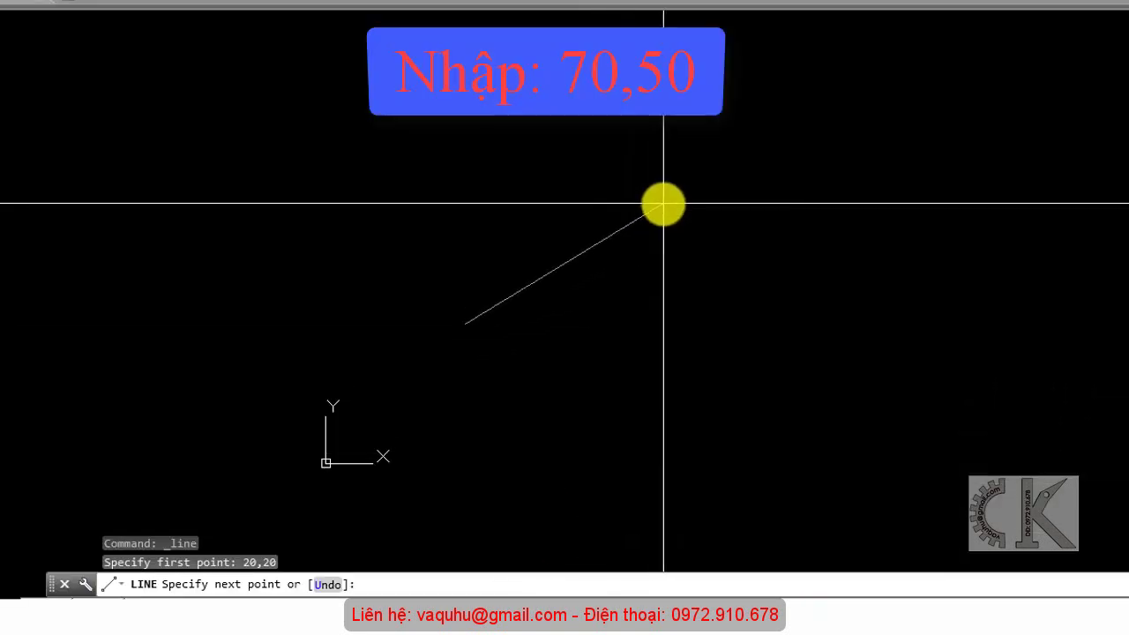
text(0,50)
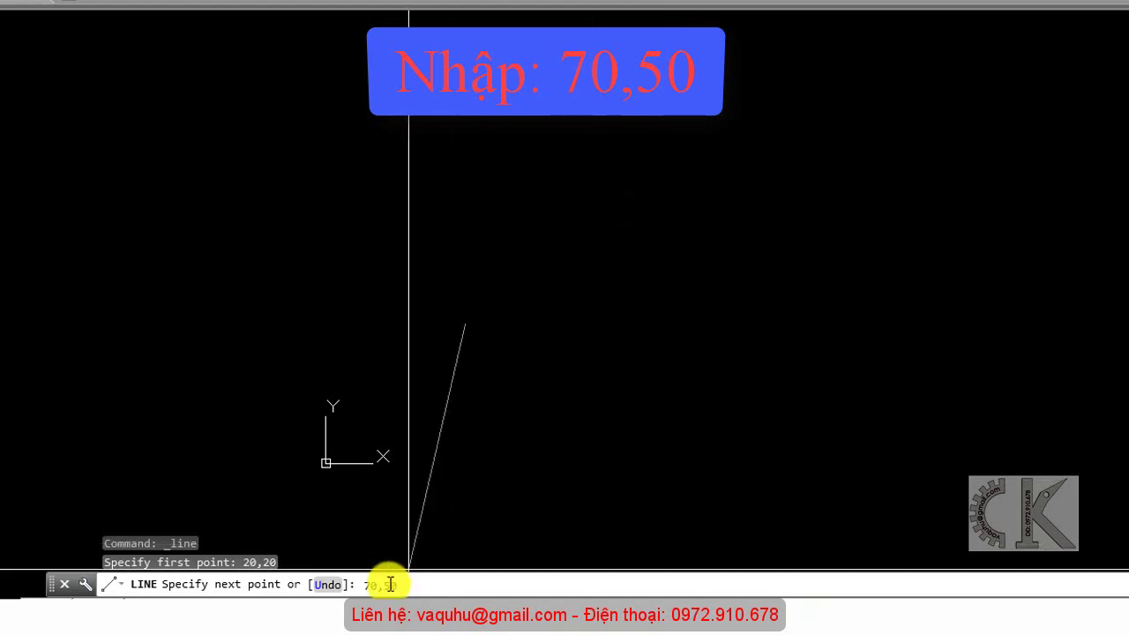
key(Return)
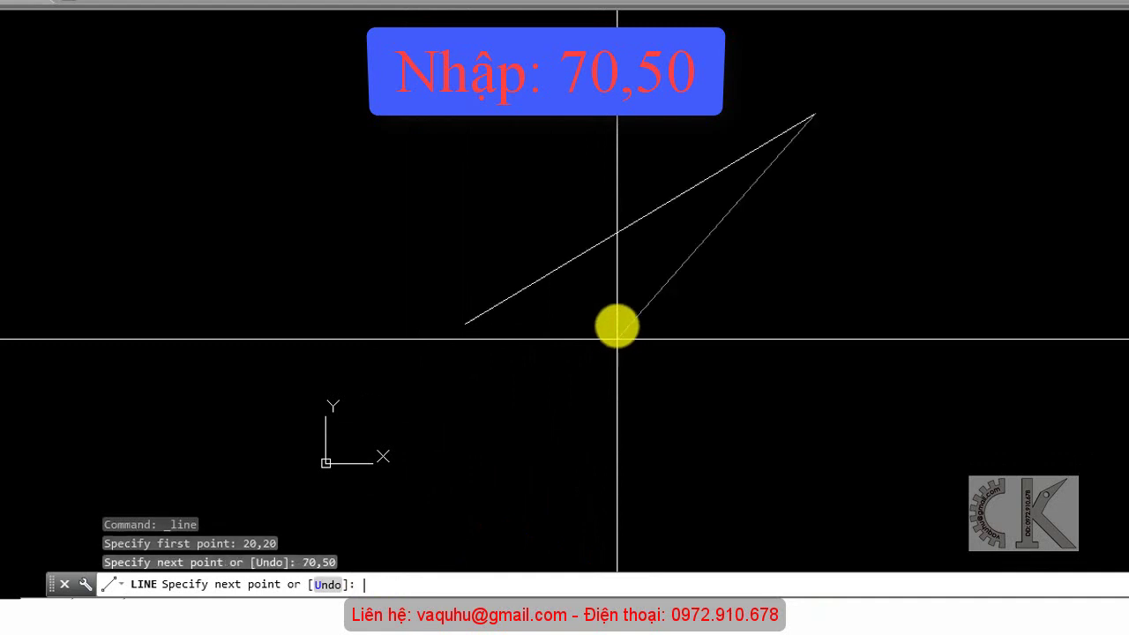
key(Escape)
mouse_move(746, 297)
middle_down()
mouse_move(682, 376)
mouse_move(679, 351)
middle_up()
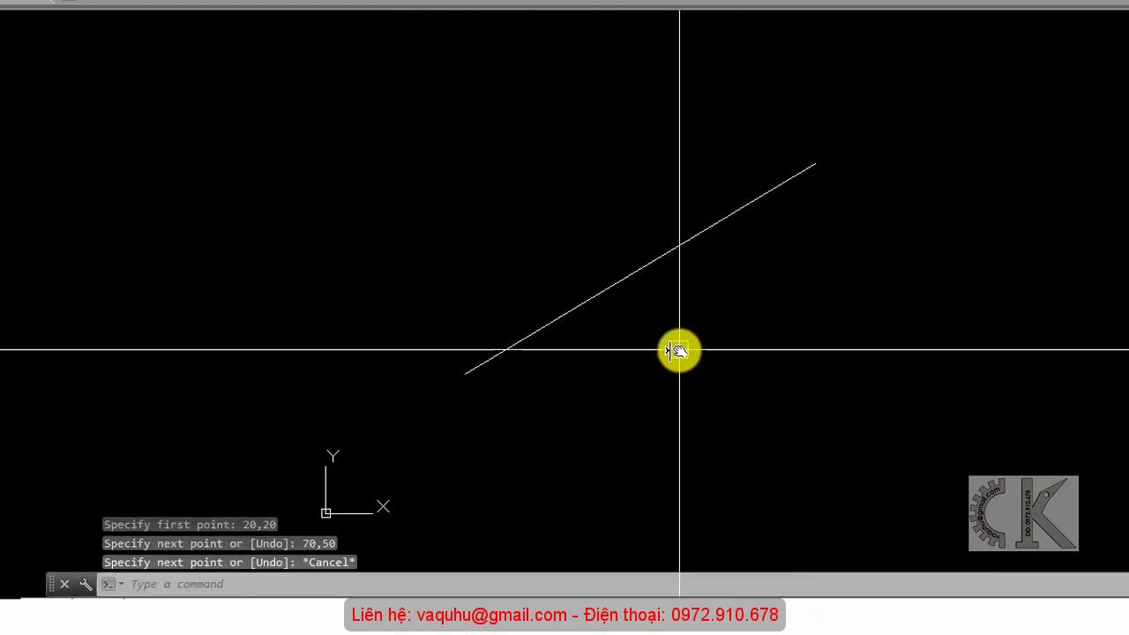
click(464, 374)
key(Escape)
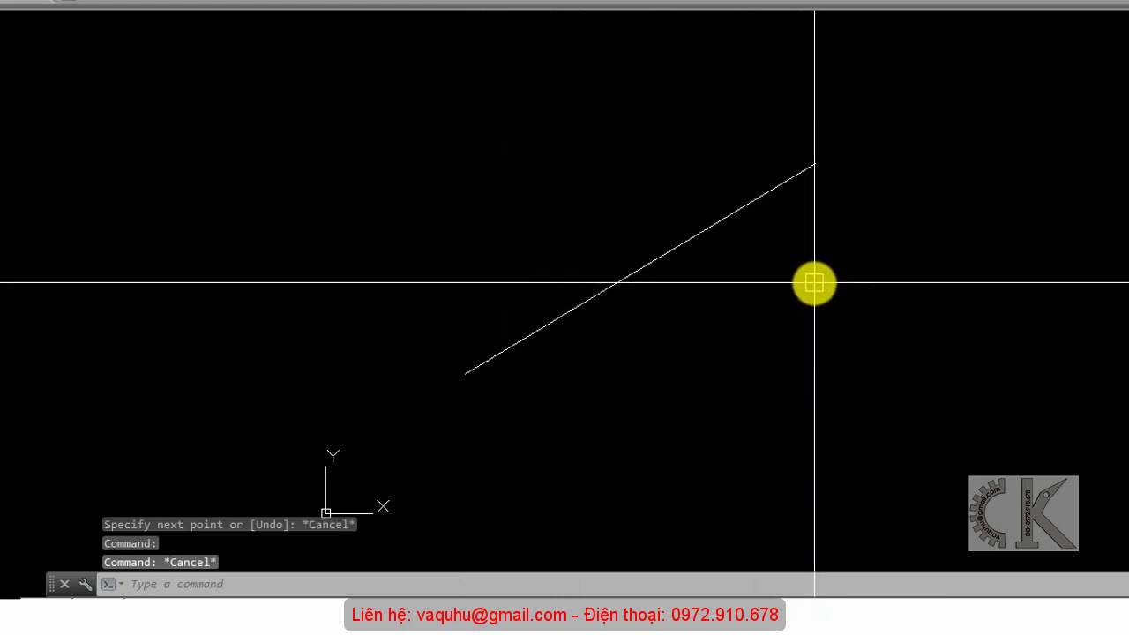
key(Escape)
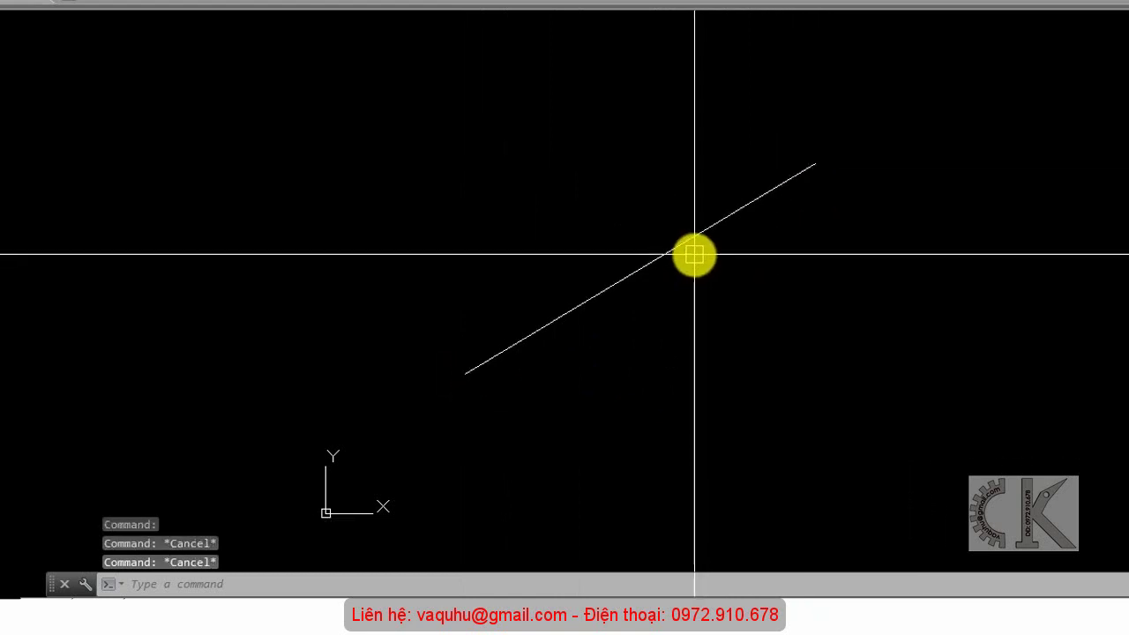
click(697, 242)
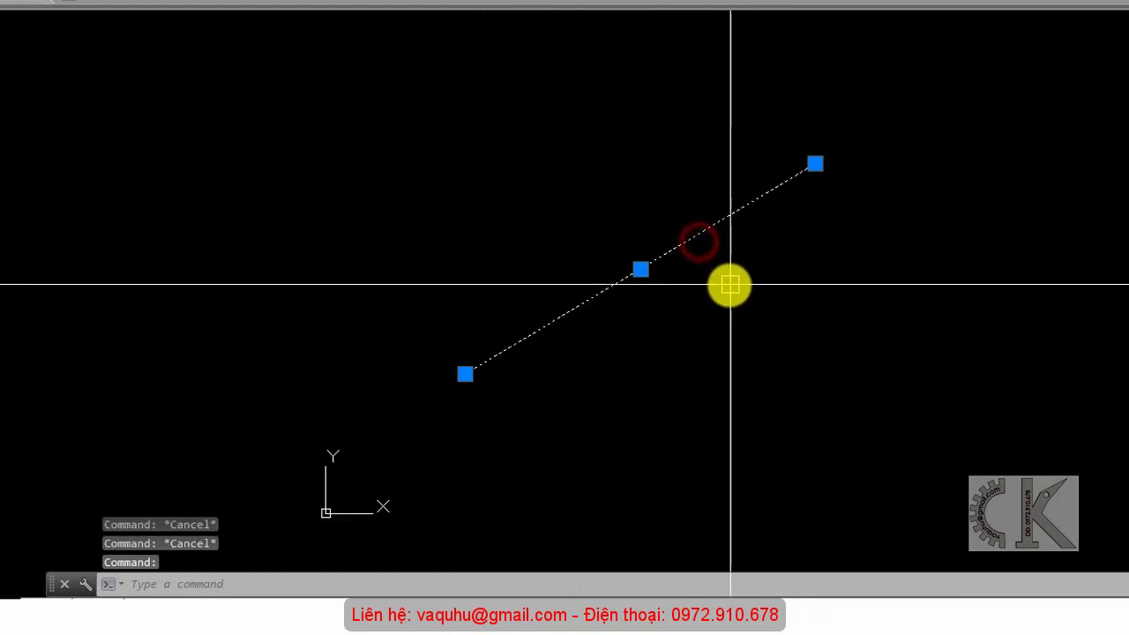
key(Delete)
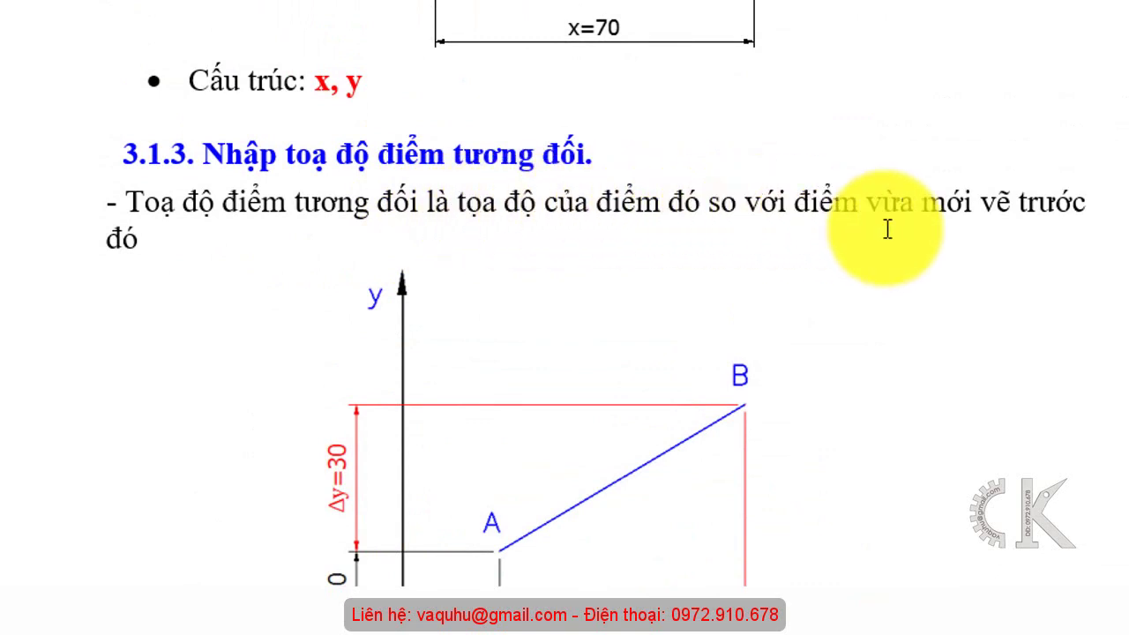
Scroll to section 3.1.3 and highlight the @ in the '@ Δx,Δy' structure line
scroll(634, 388, down, 3)
scroll(633, 388, down, 1)
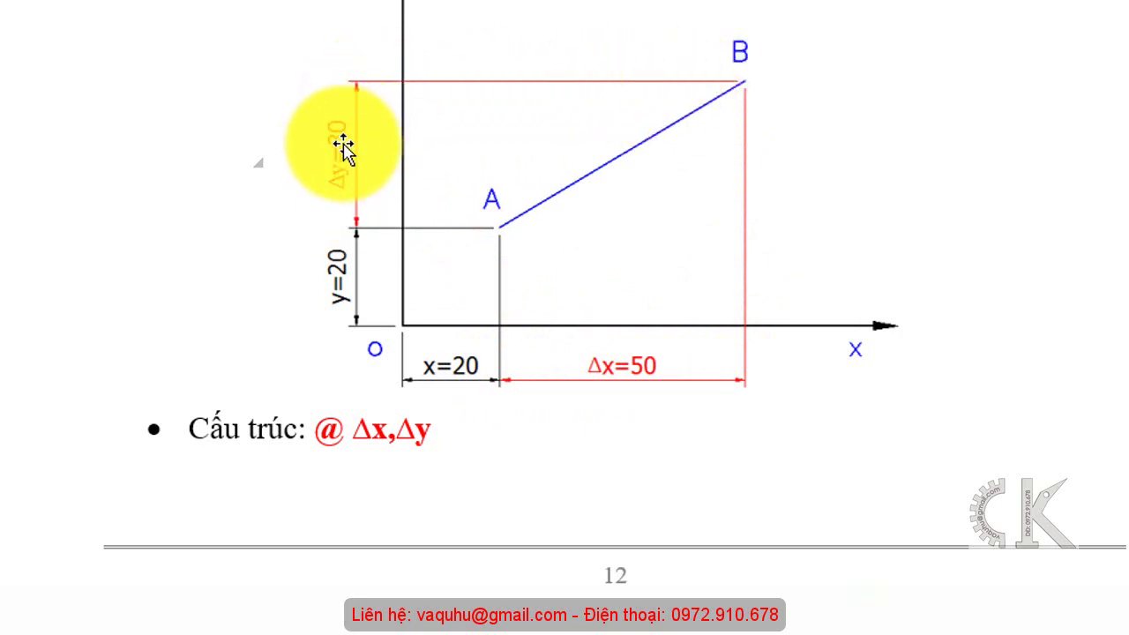
double_click(328, 431)
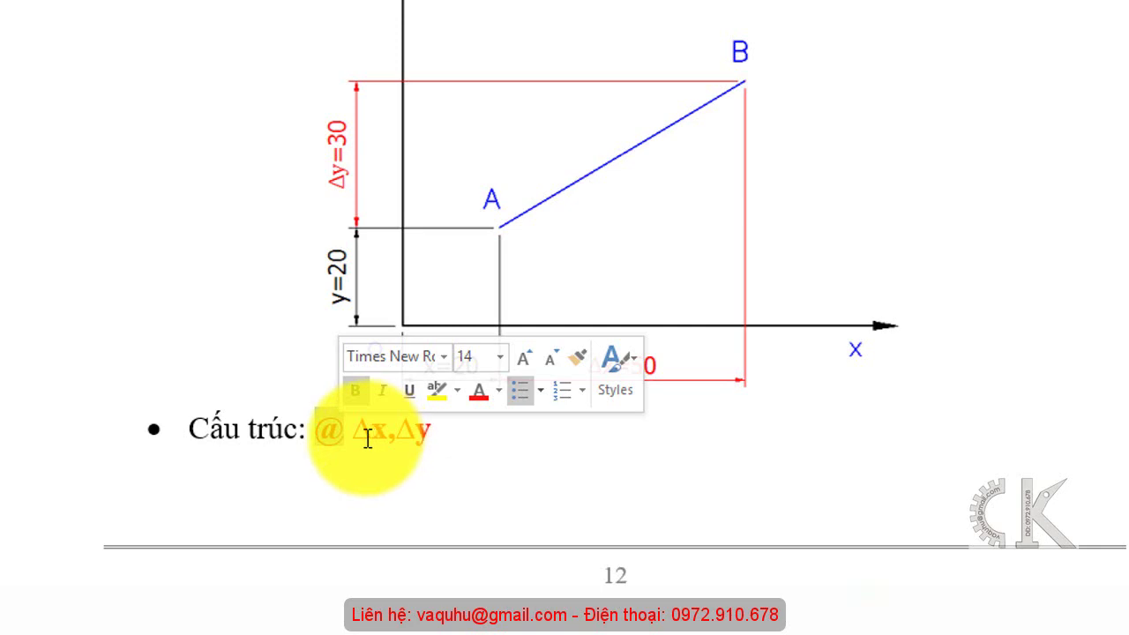
click(365, 435)
click(411, 434)
click(467, 435)
click(474, 438)
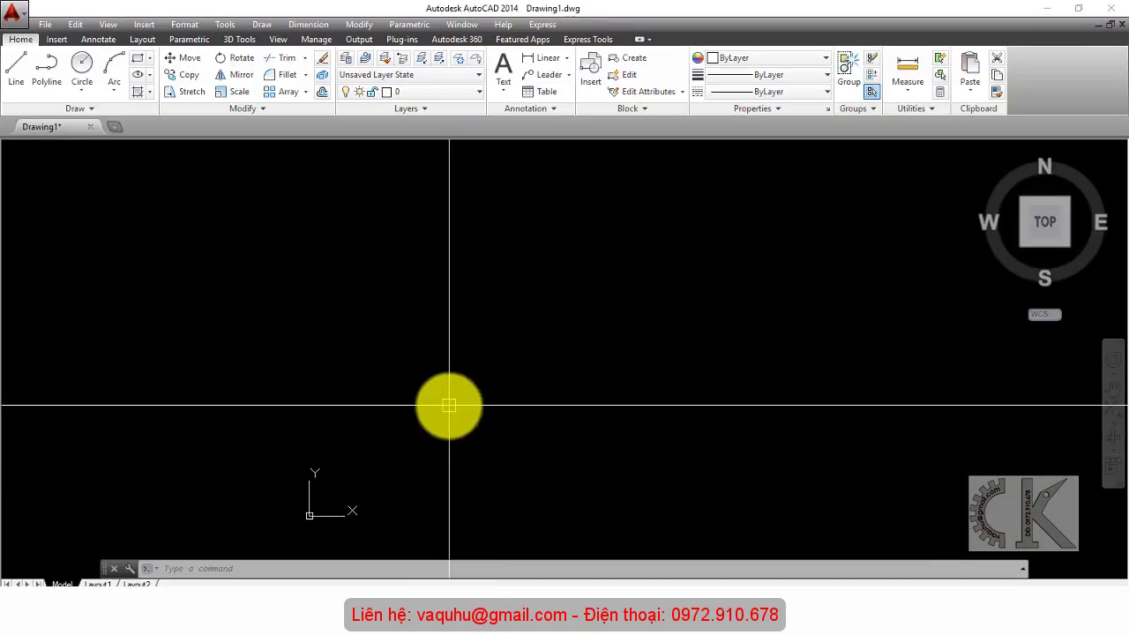
click(19, 72)
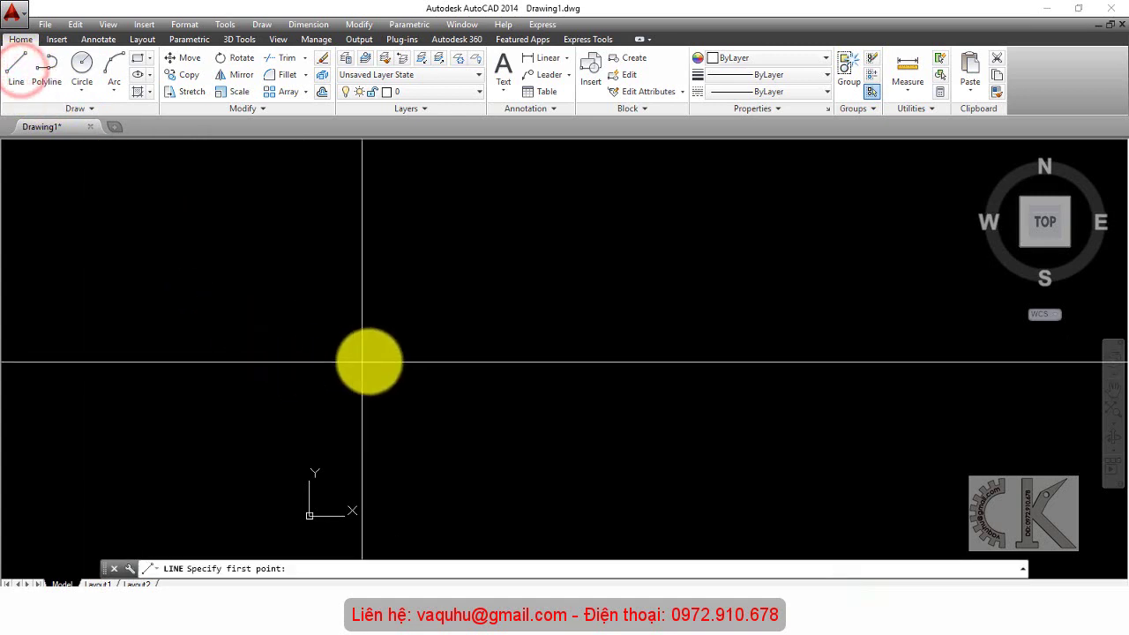
text(20,)
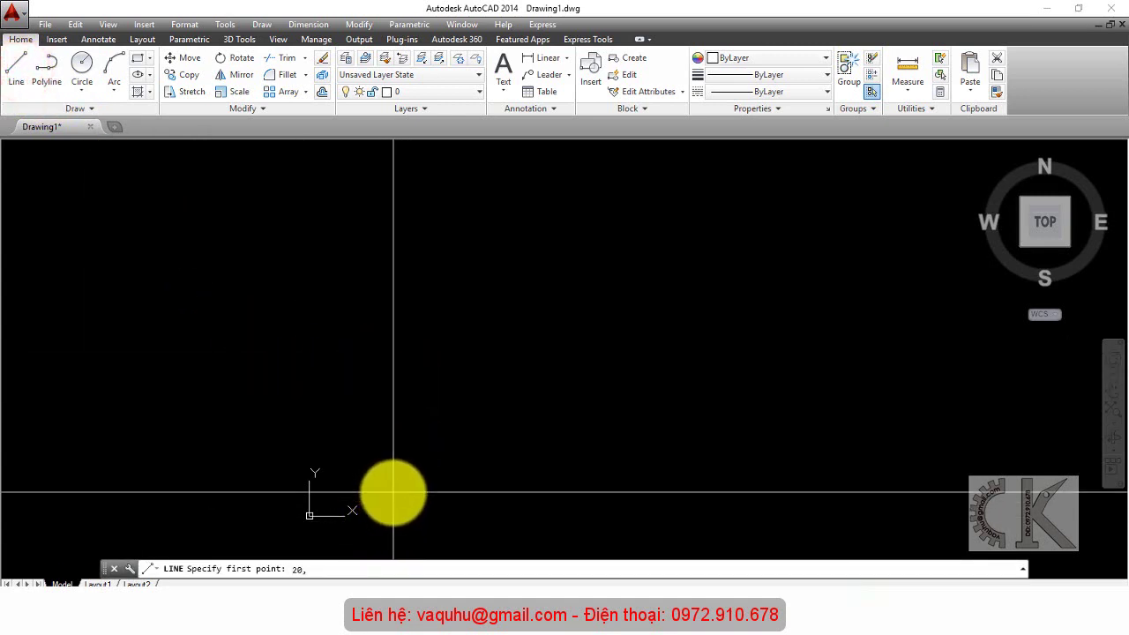
text(20)
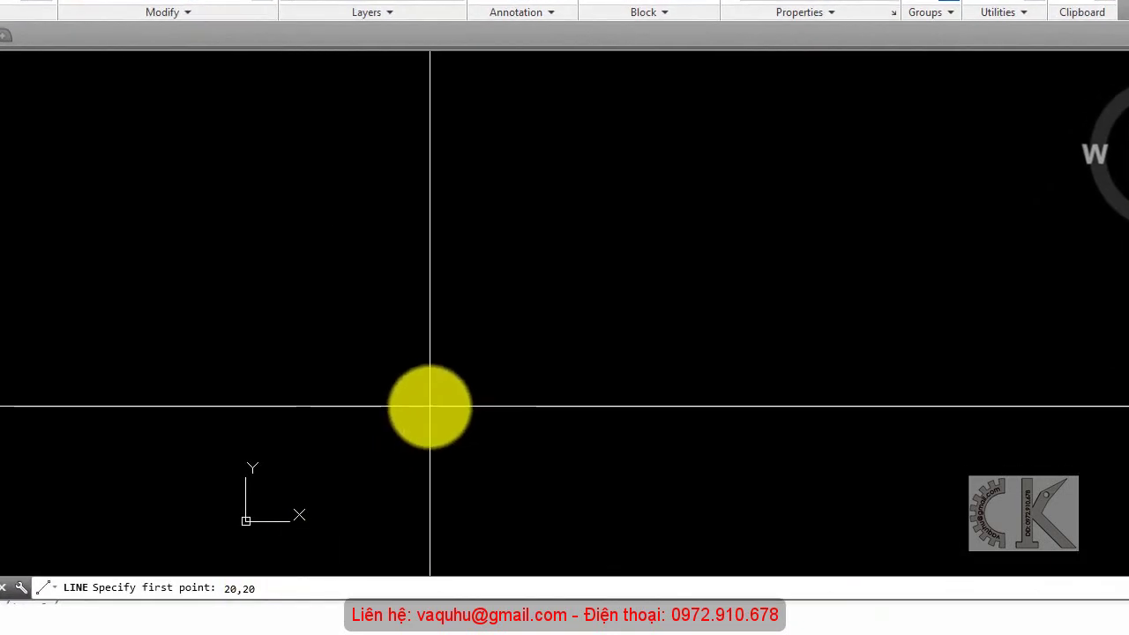
key(Return)
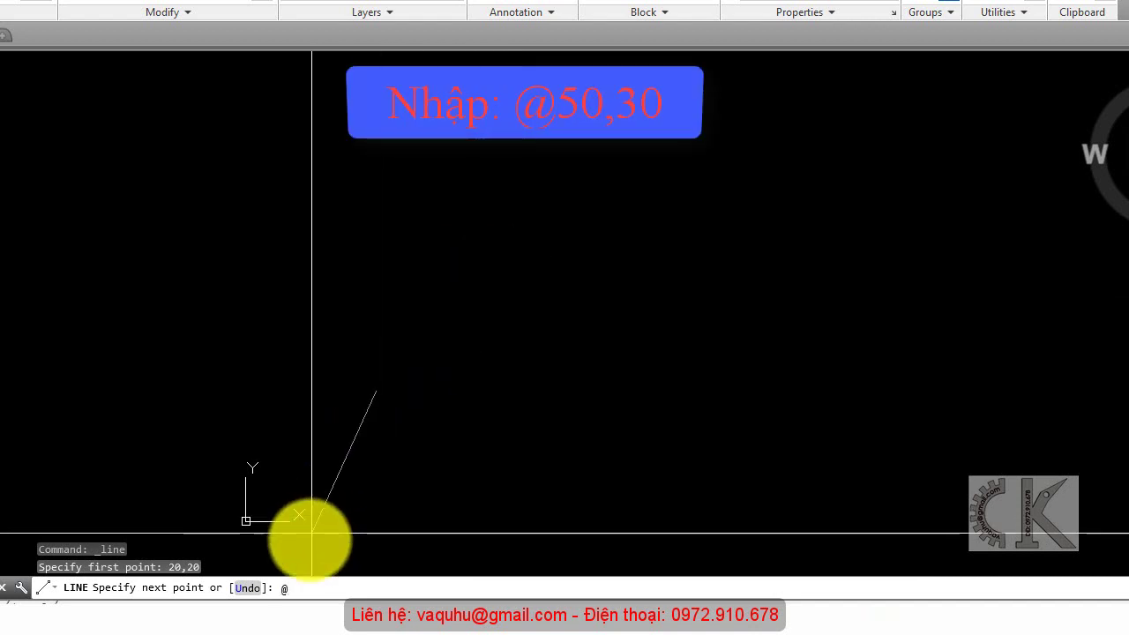
text(5)
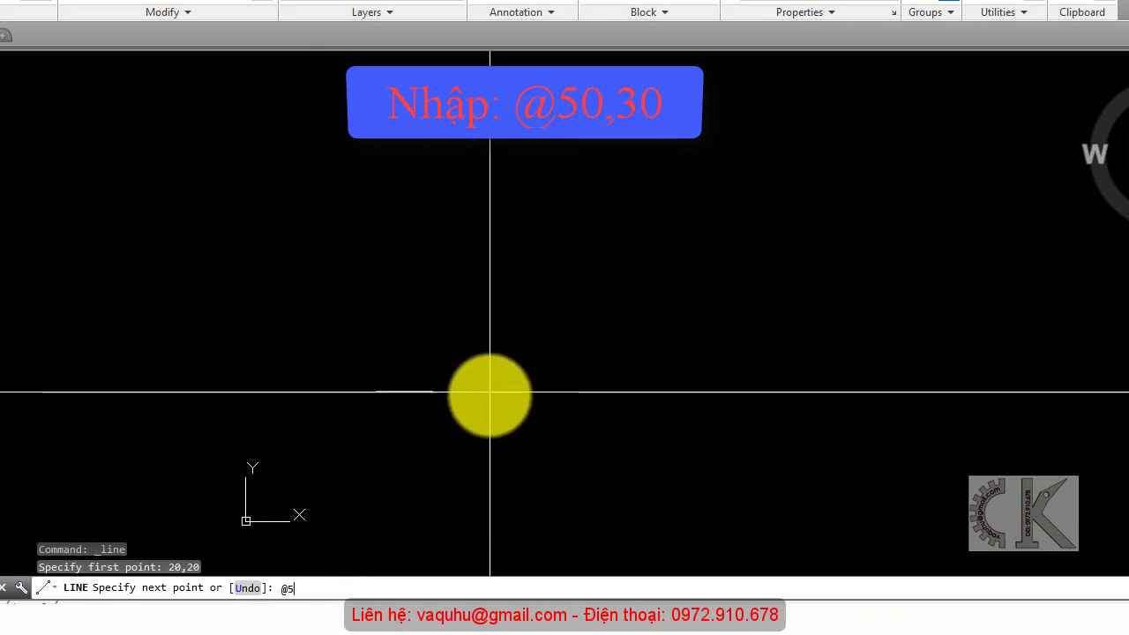
text(0,3)
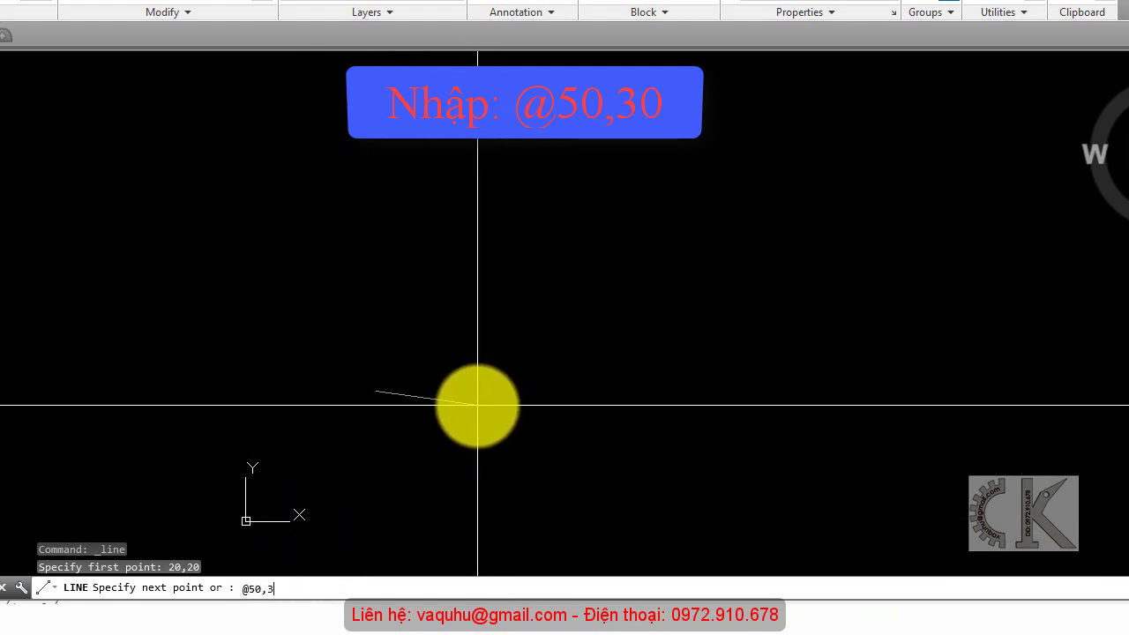
text(0)
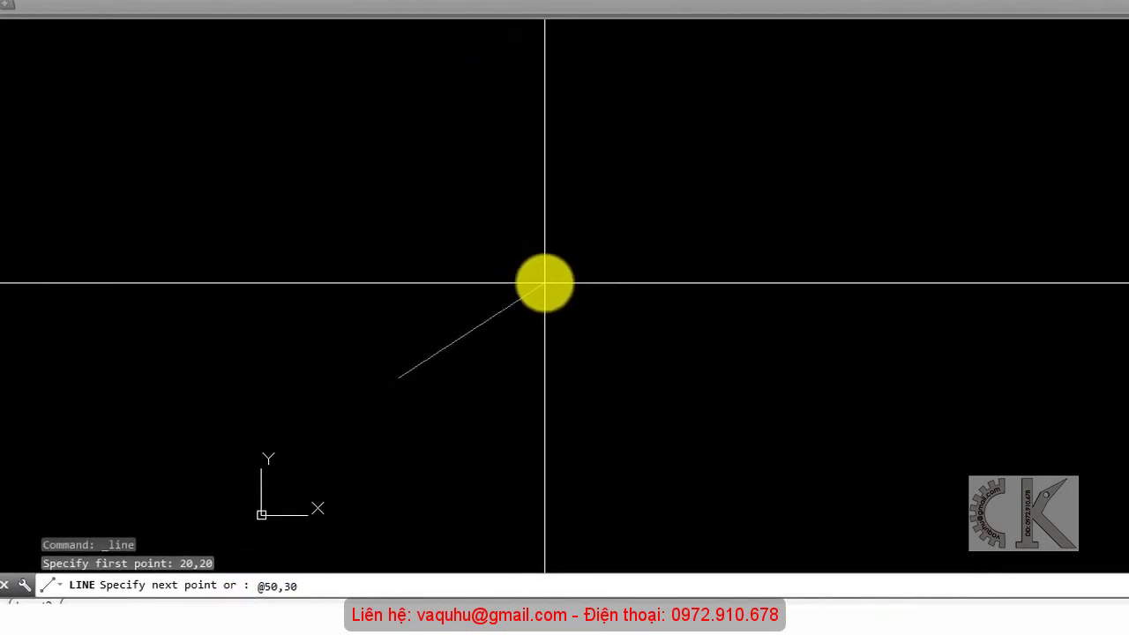
key(Return)
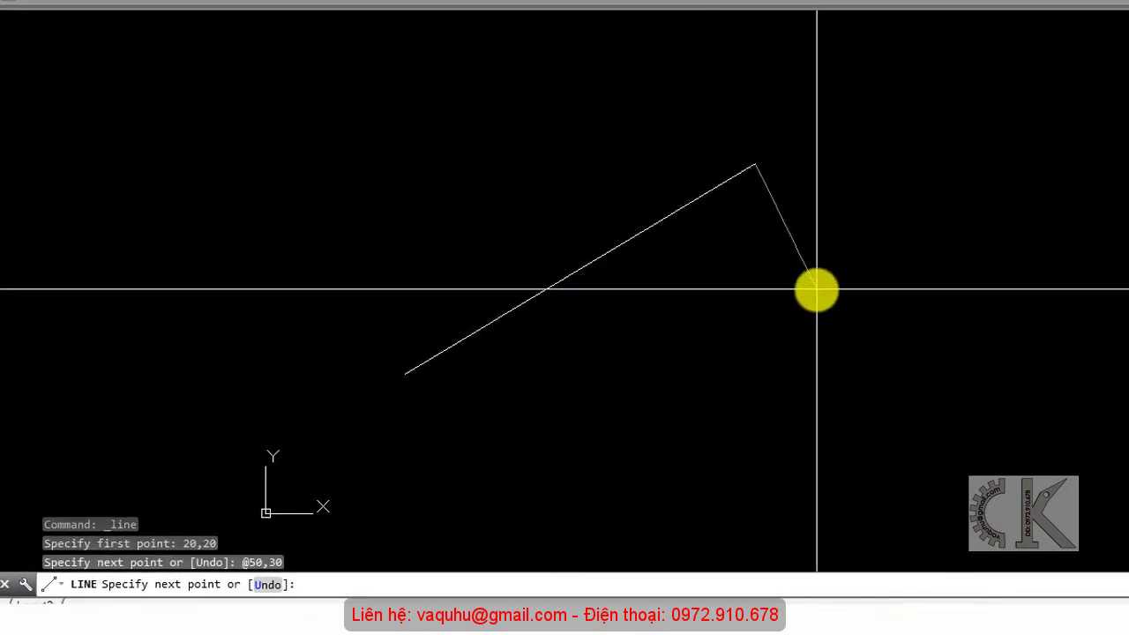
key(Escape)
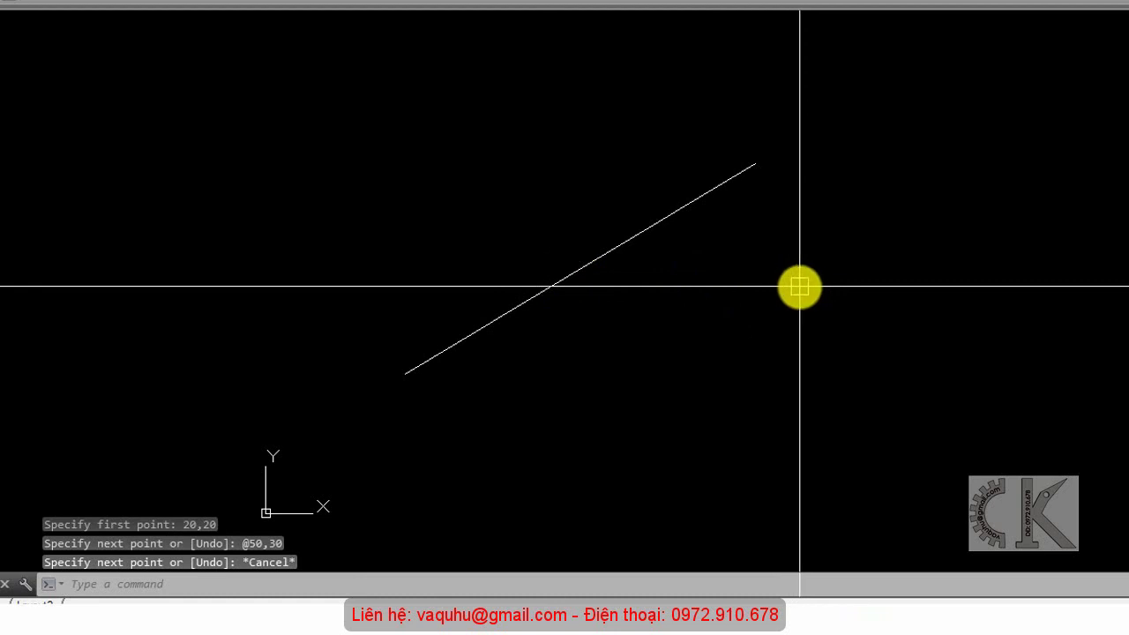
click(672, 223)
key(Delete)
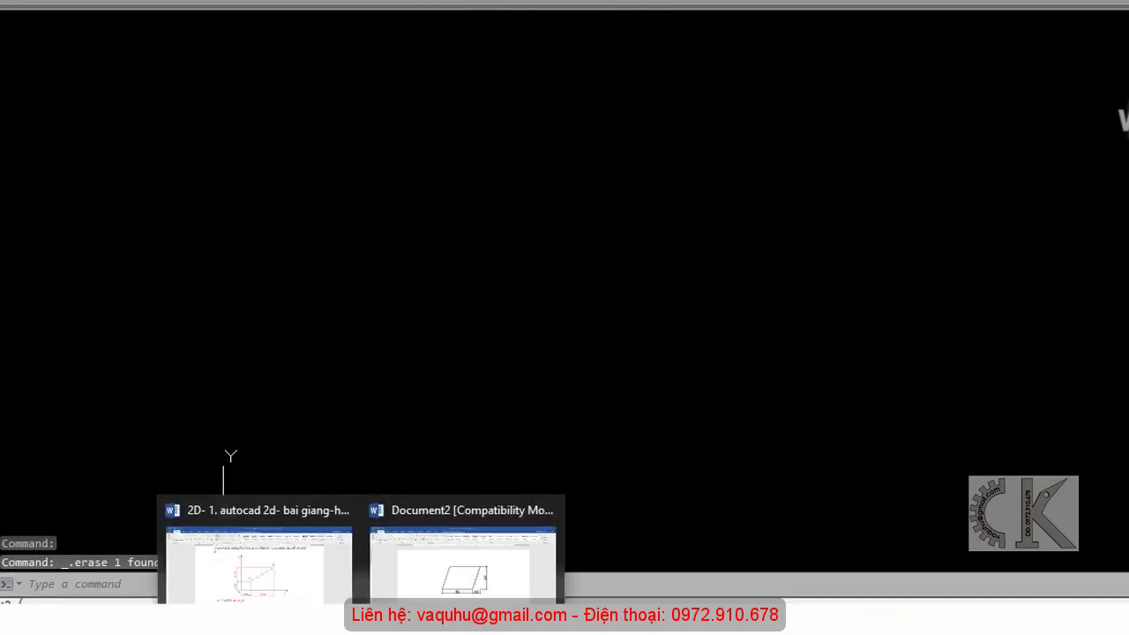
Start a new parallelogram with an 80-unit horizontal bottom edge from a picked corner
click(440, 562)
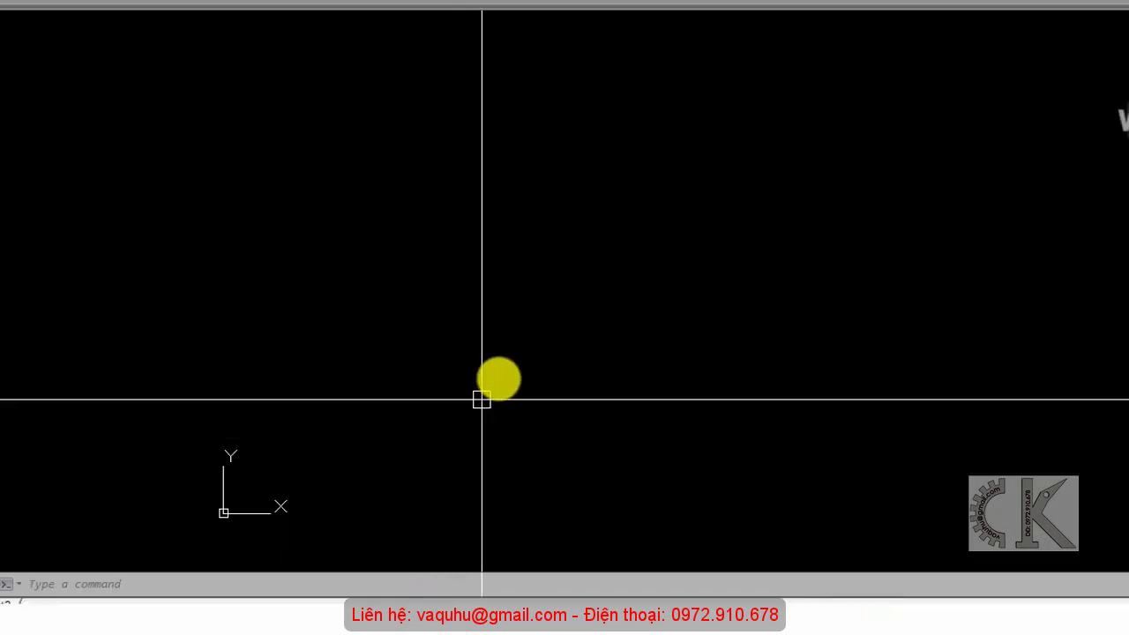
text(L)
key(Return)
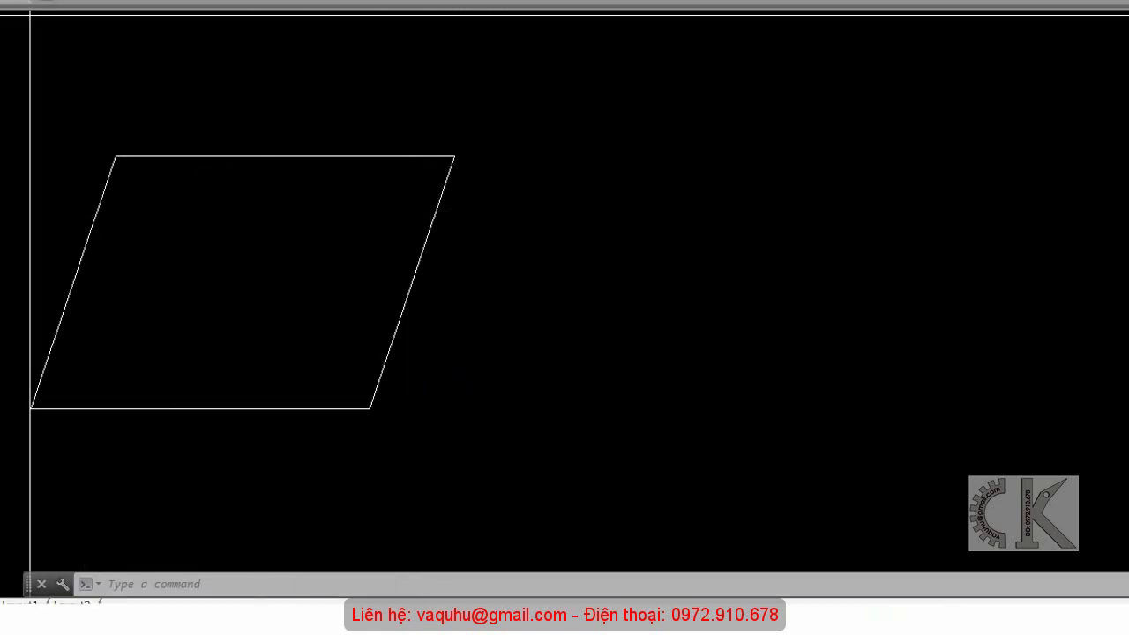
key(Return)
click(580, 415)
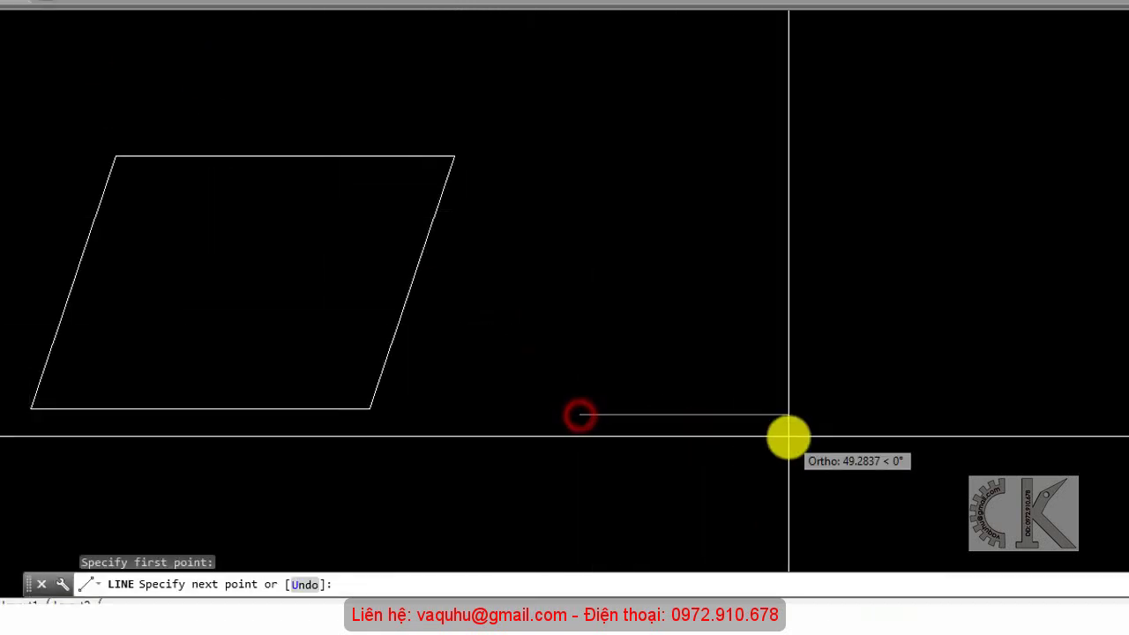
text(80)
key(Return)
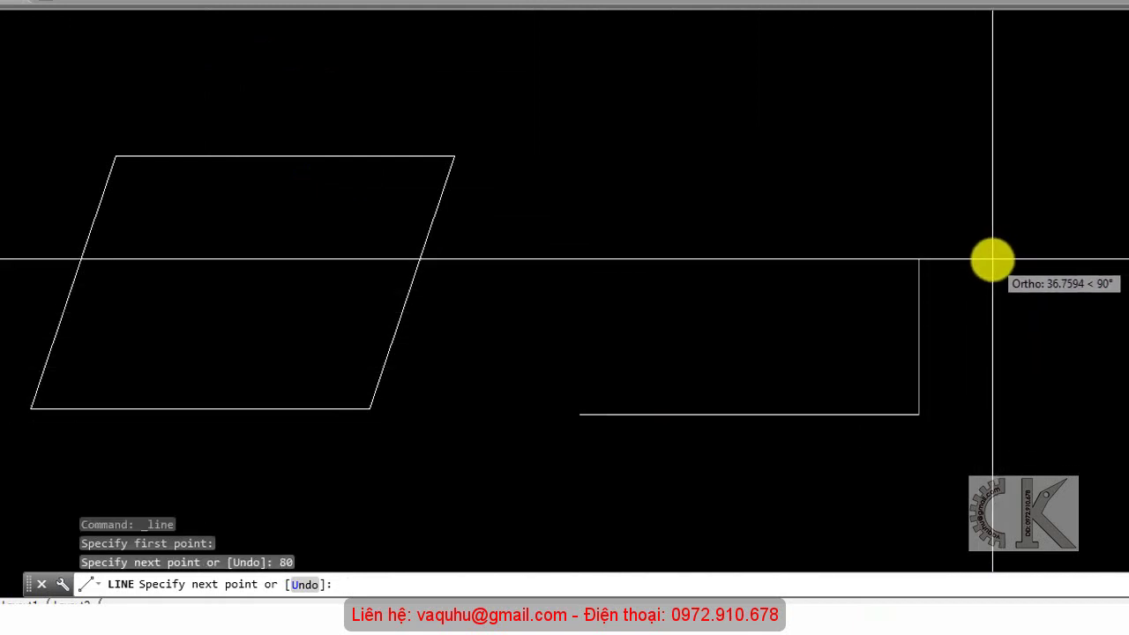
key(F8)
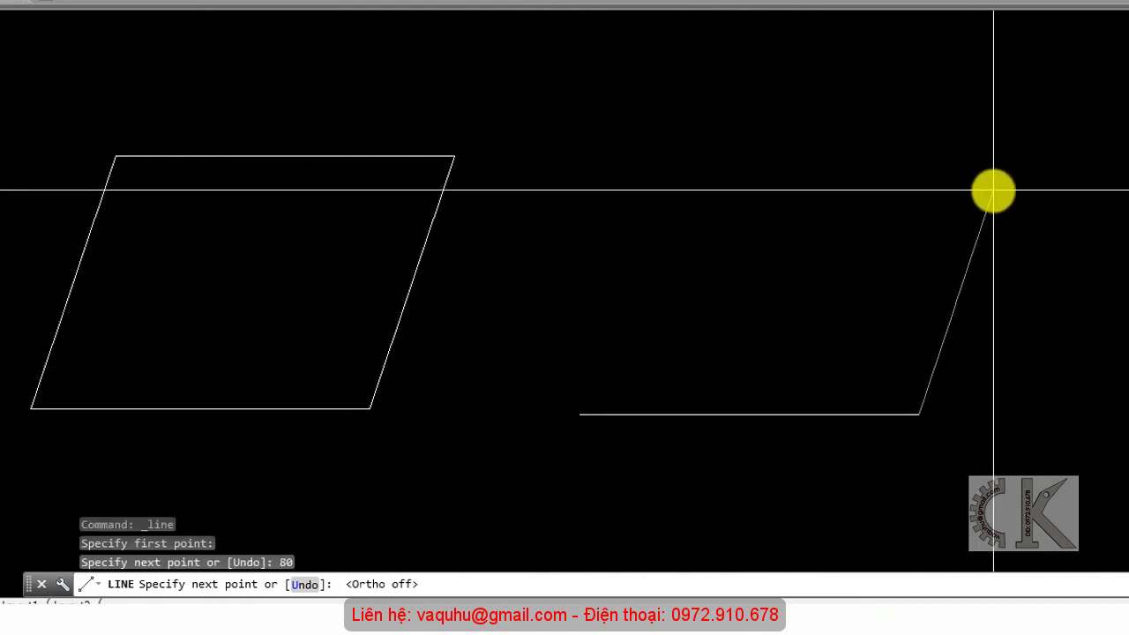
text(@)
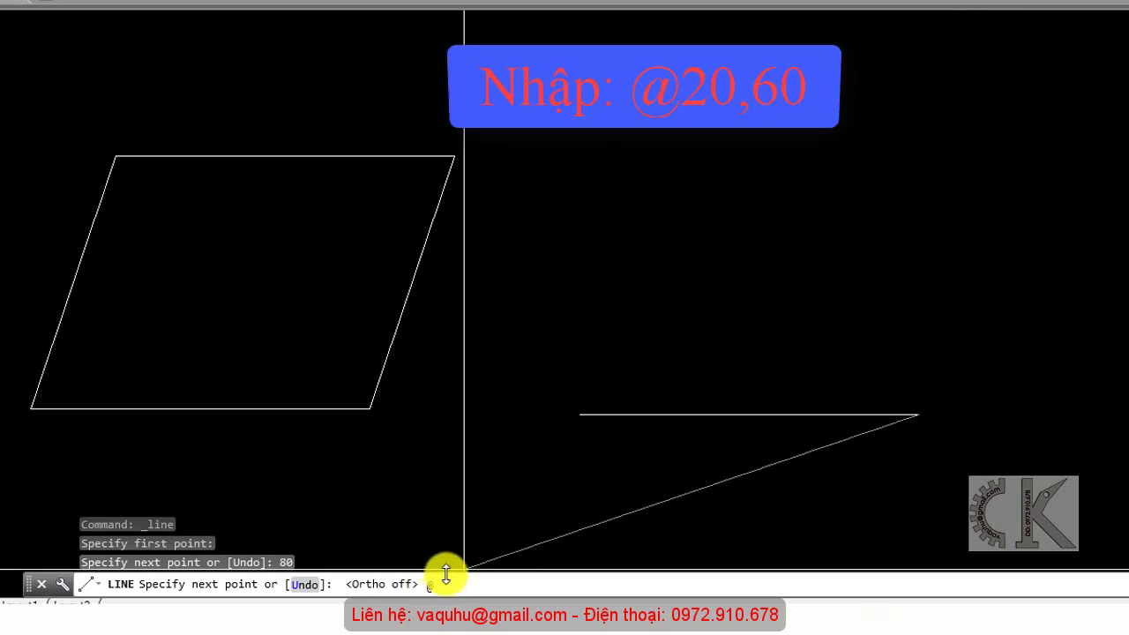
text(20)
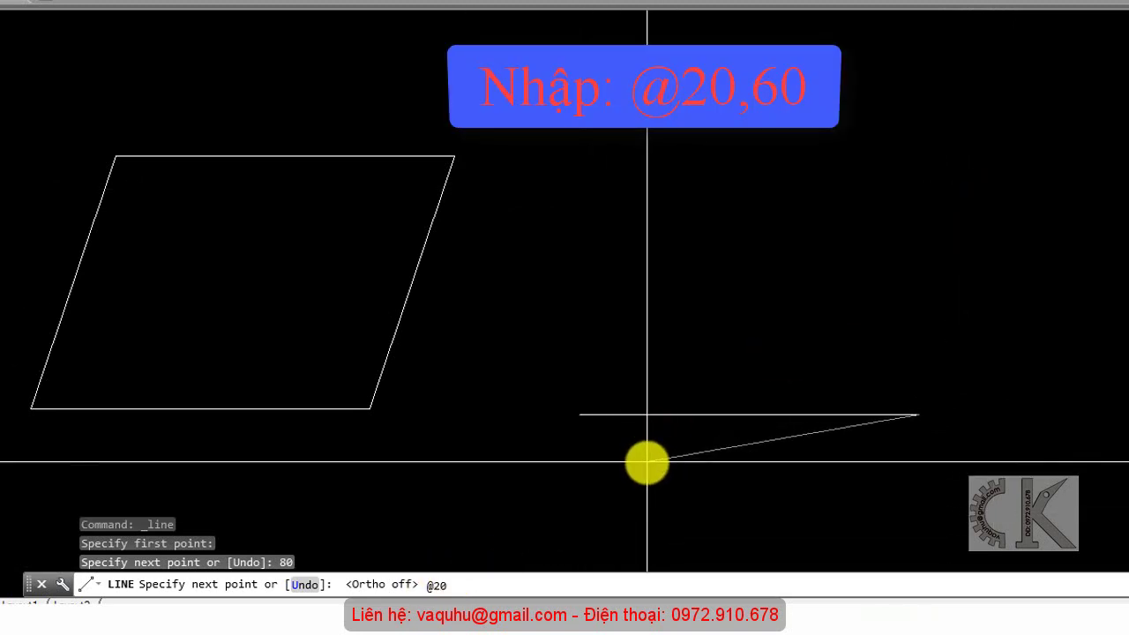
text(,)
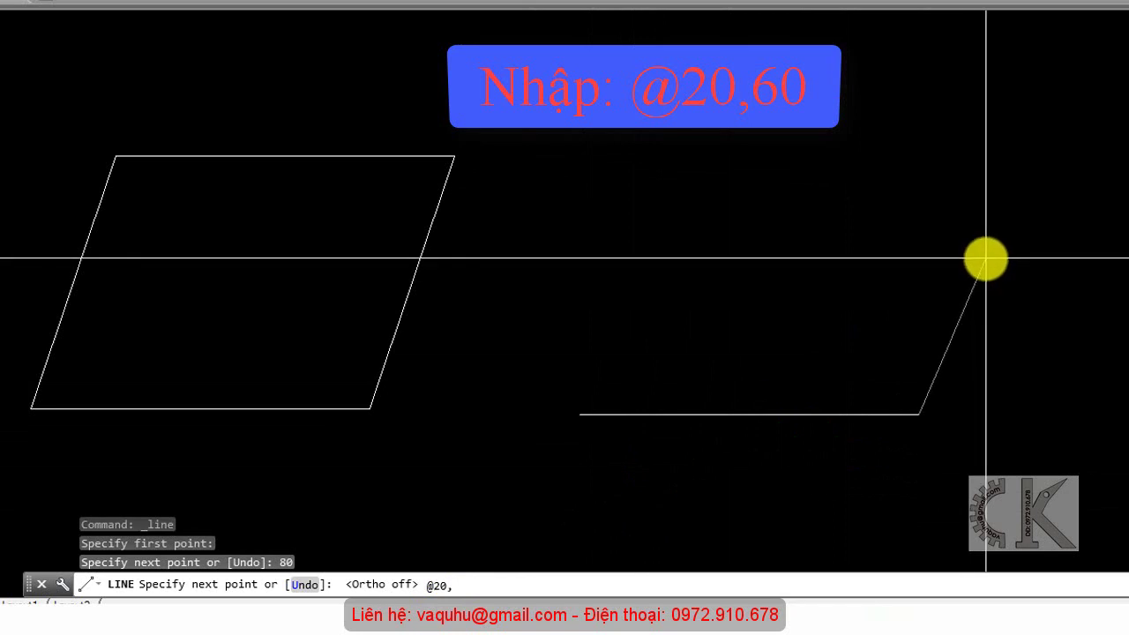
text(60)
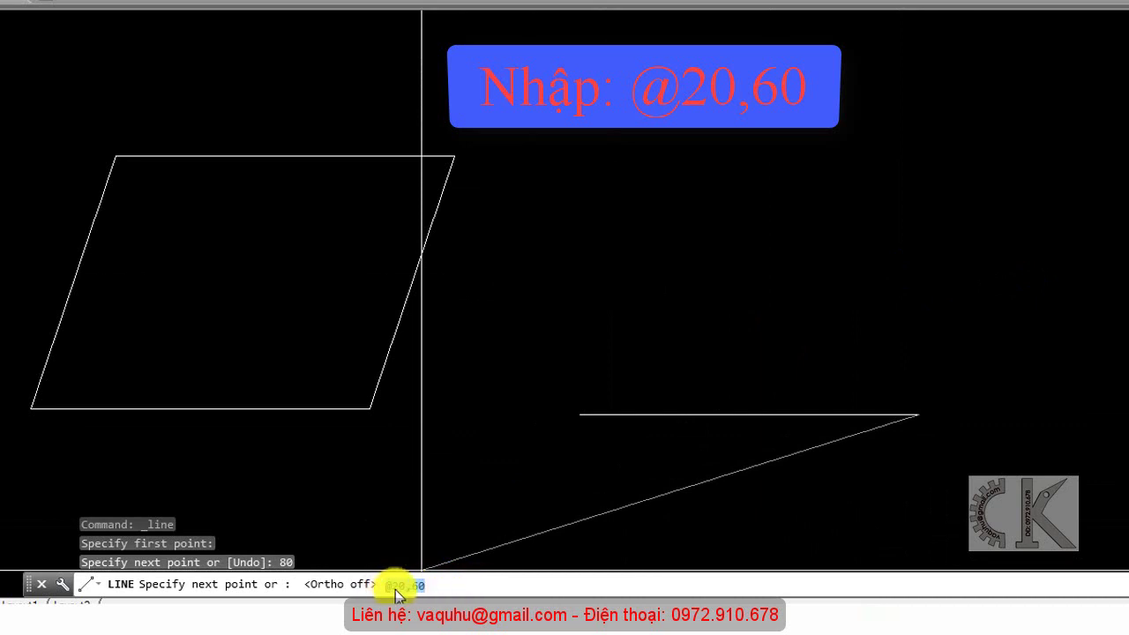
key(Return)
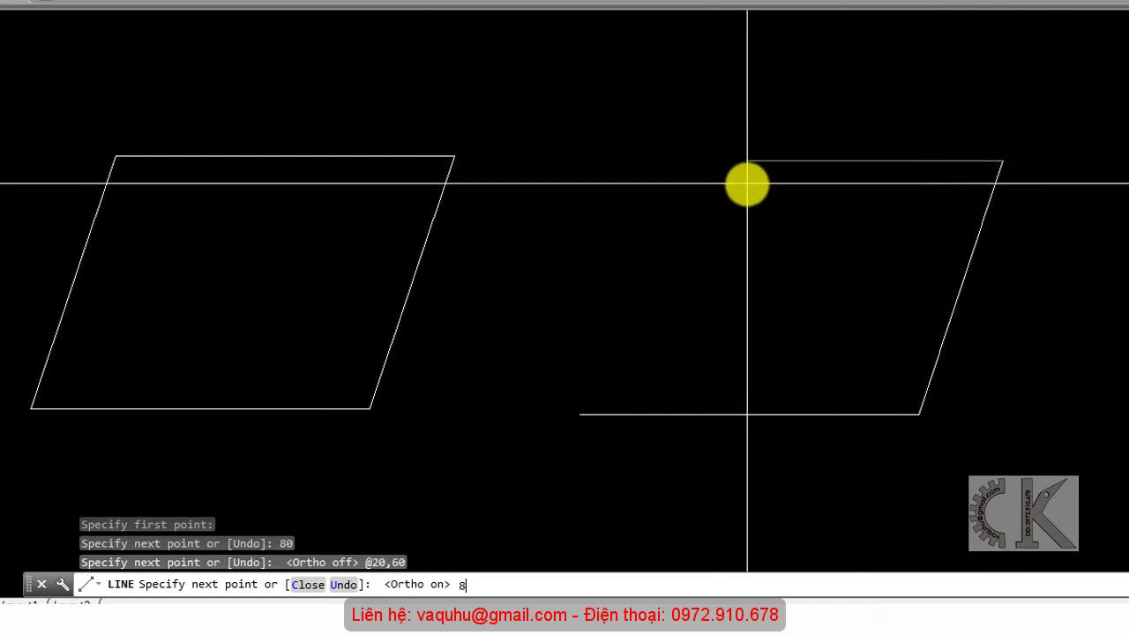
key(Return)
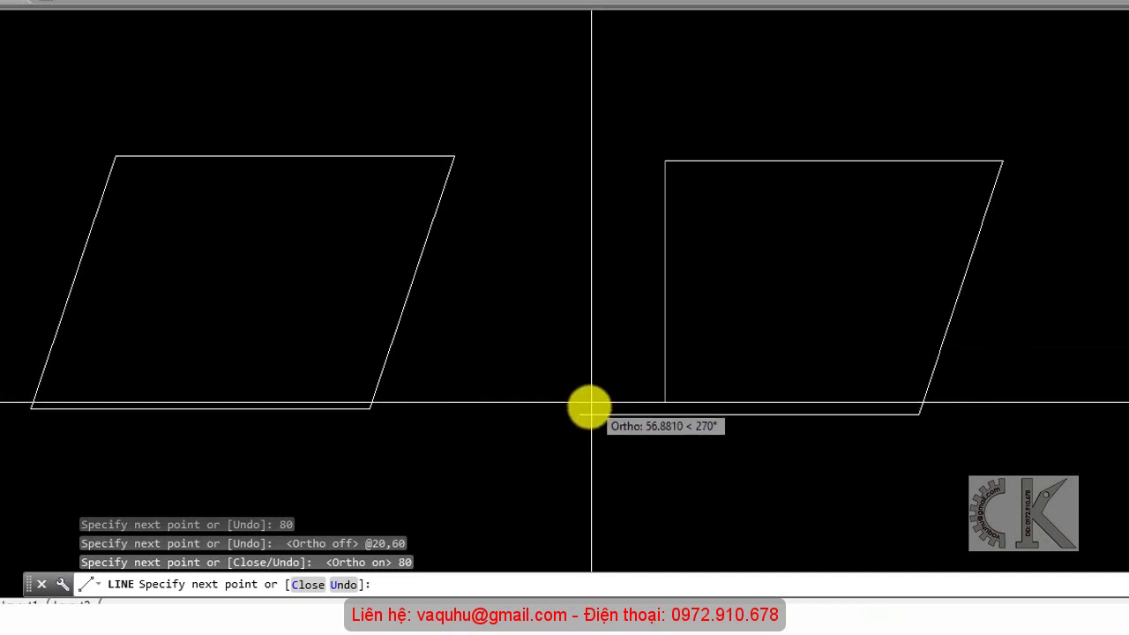
click(587, 411)
key(Escape)
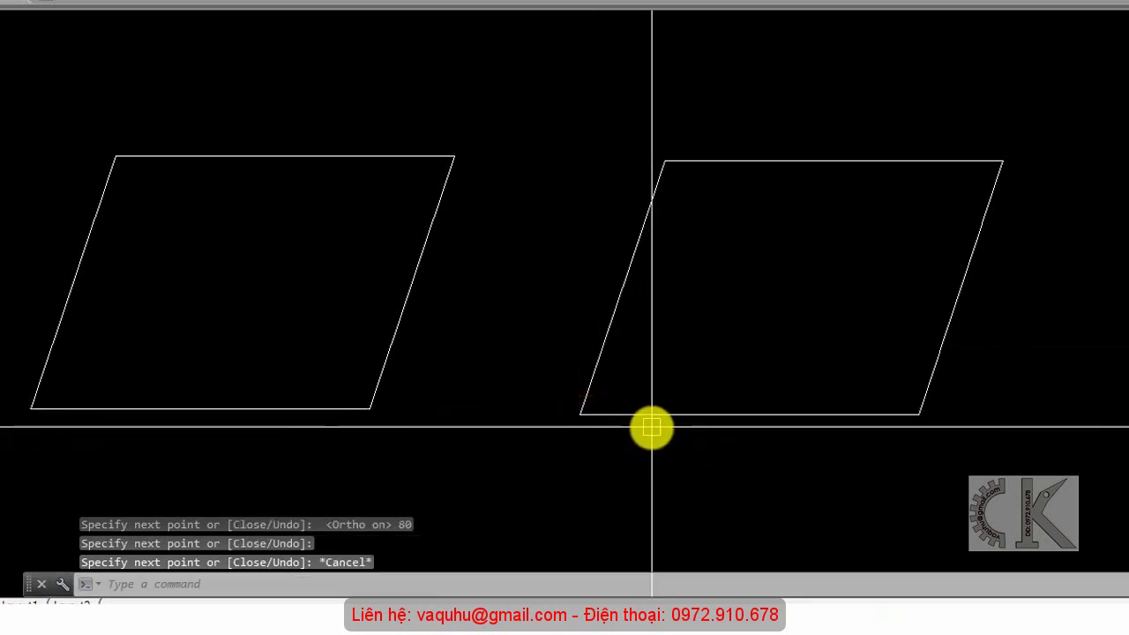
key(Escape)
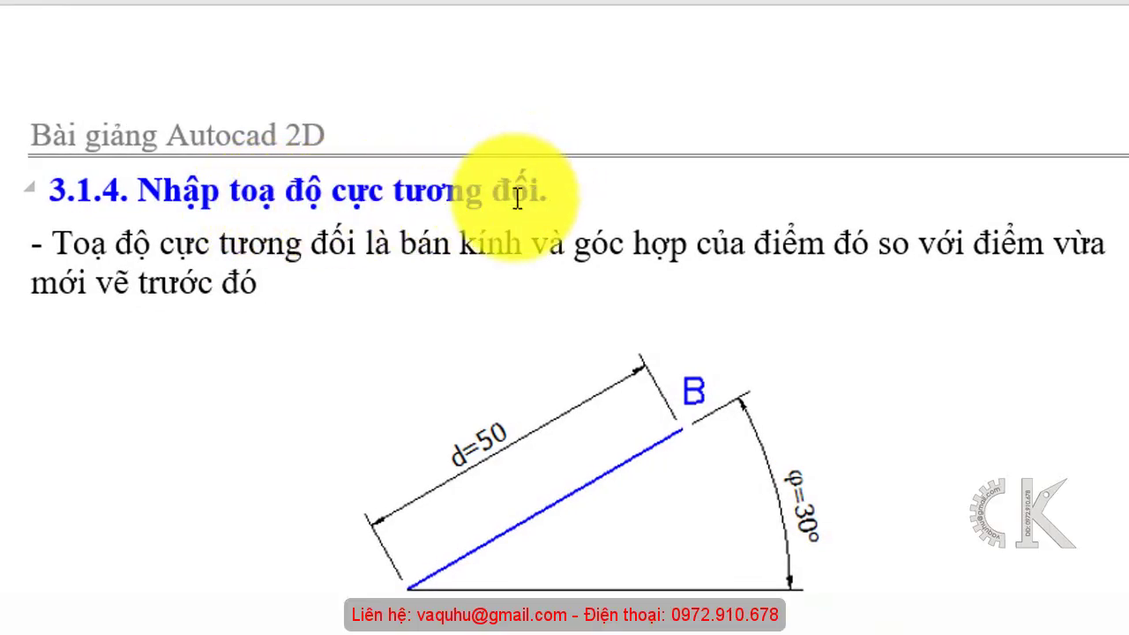
Find section 3.1.4 and highlight the @d<φ polar-coordinate structure text
scroll(491, 240, down, 5)
scroll(398, 44, up, 3)
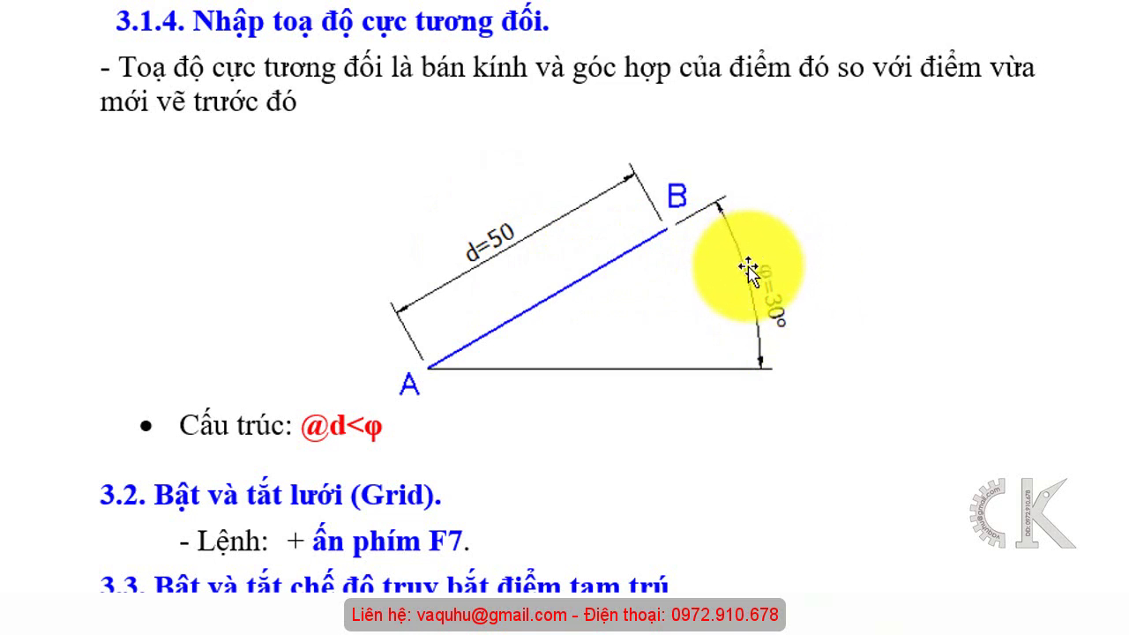
click(300, 429)
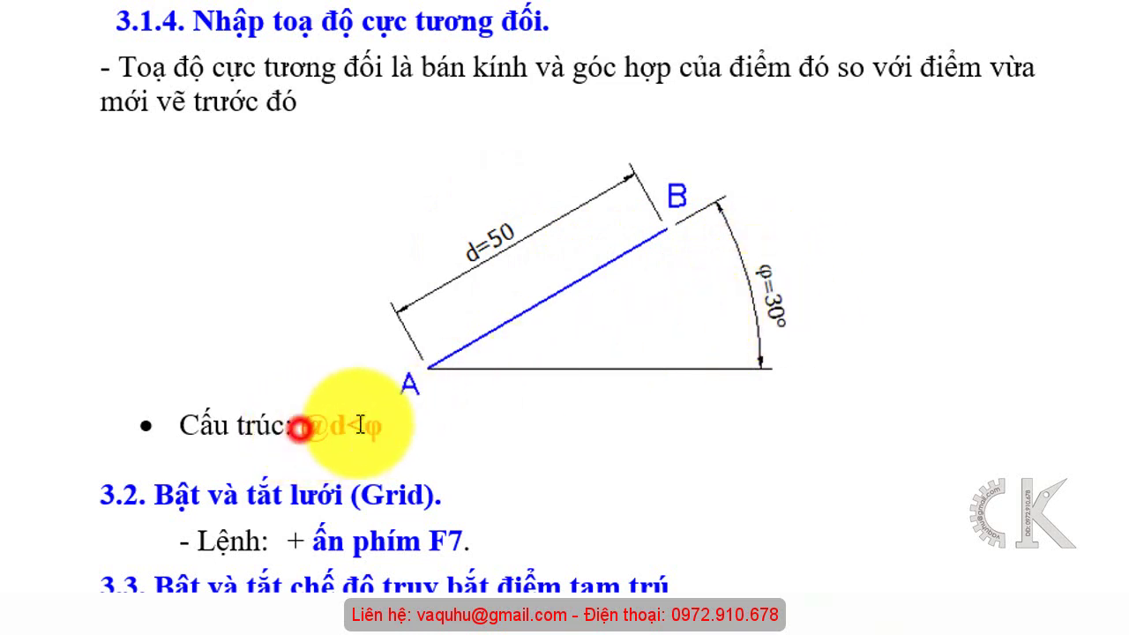
drag(359, 426, 381, 426)
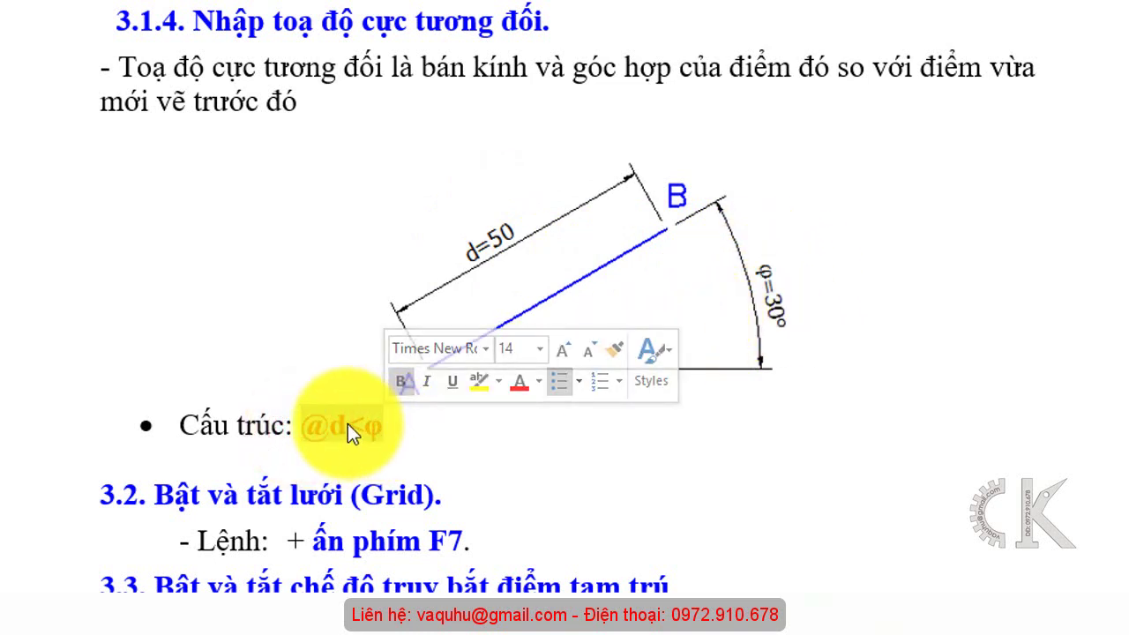
click(561, 459)
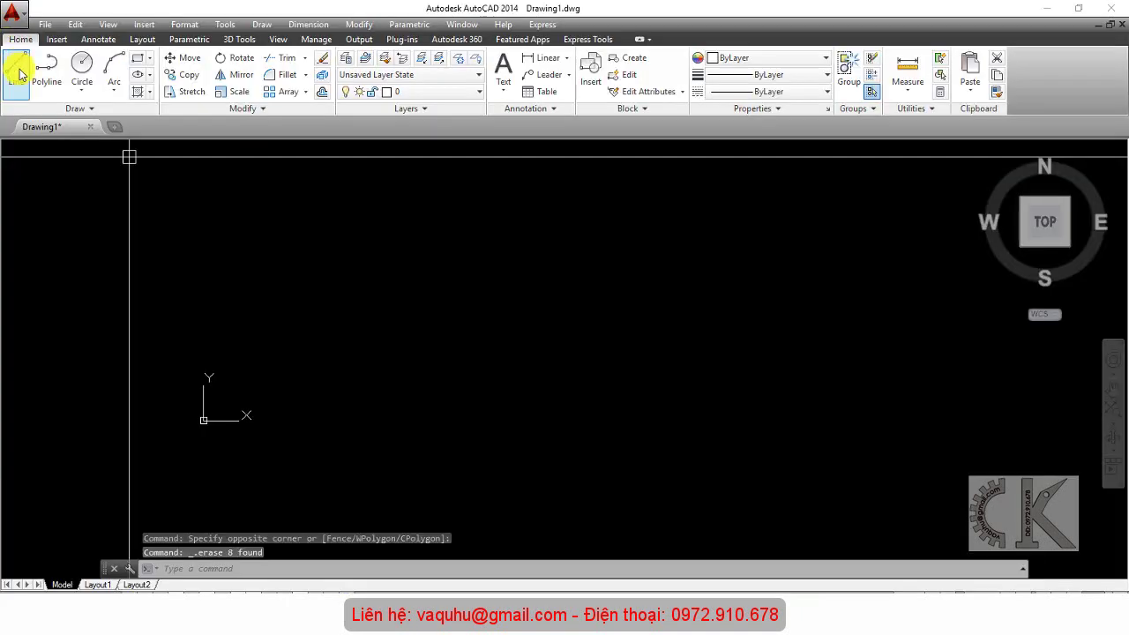
click(18, 73)
click(434, 403)
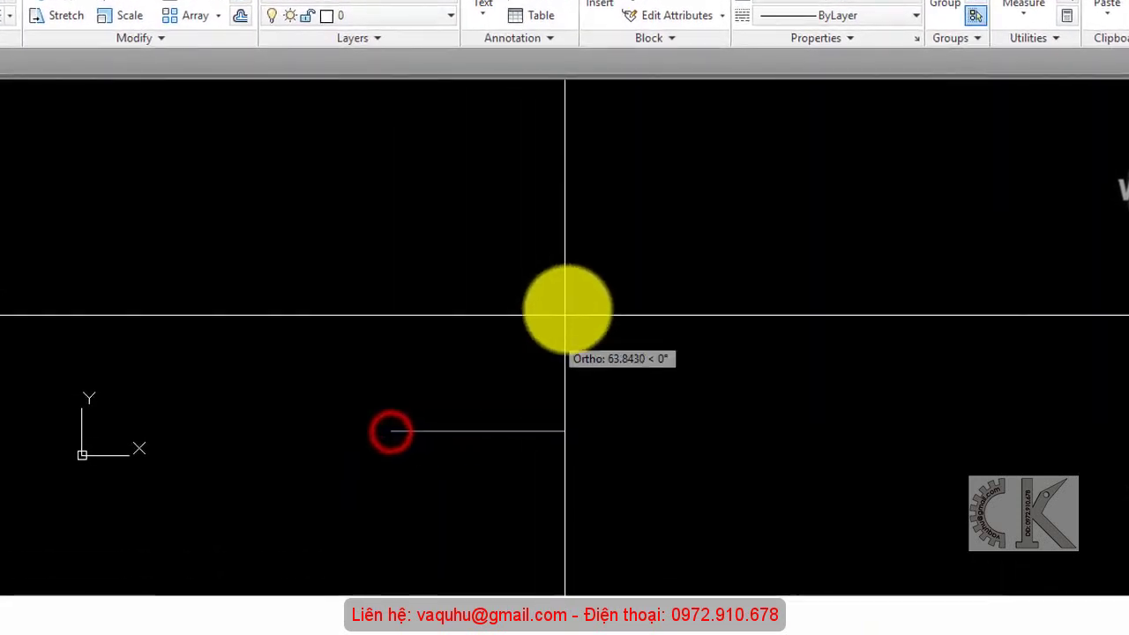
key(F8)
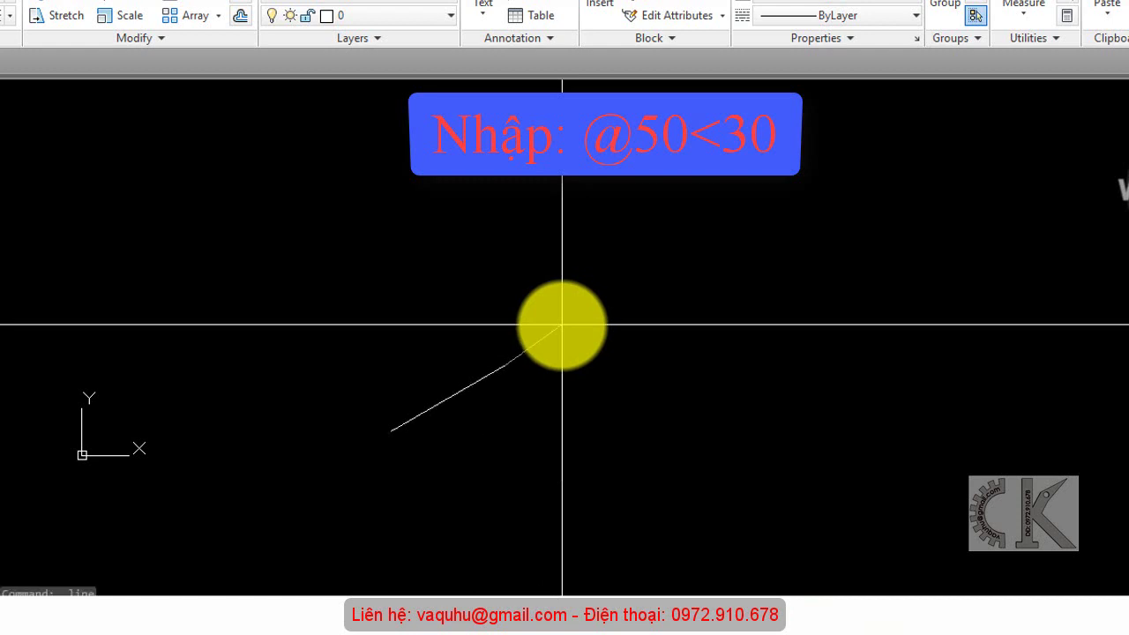
text(@50<30)
key(Return)
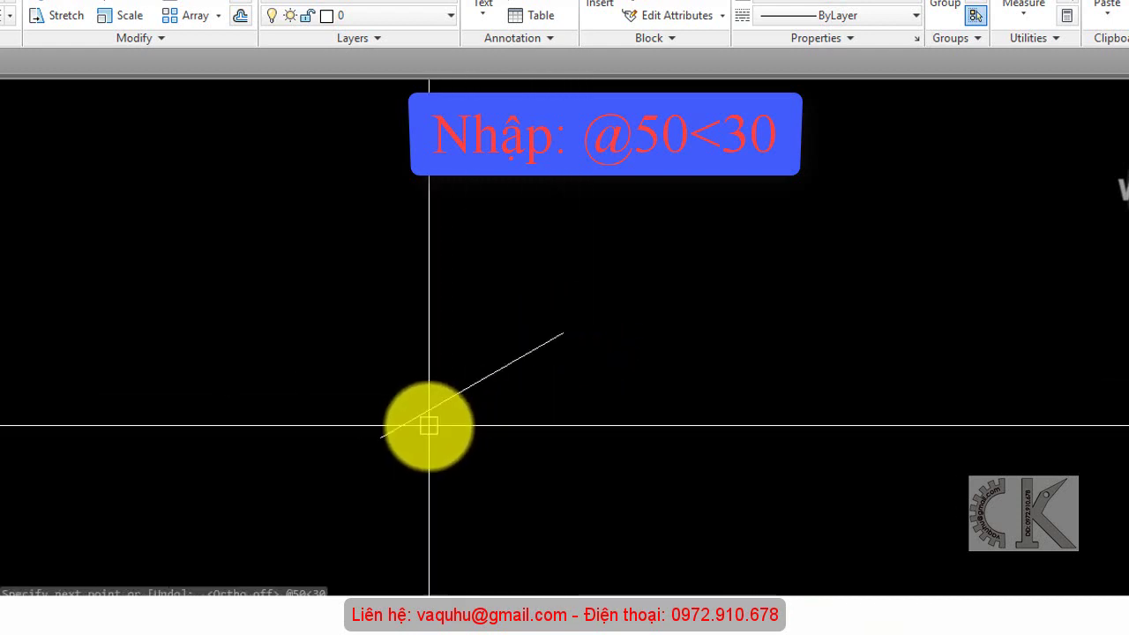
Recentre the view and delete the 30° demonstration line
scroll(429, 426, up, 3)
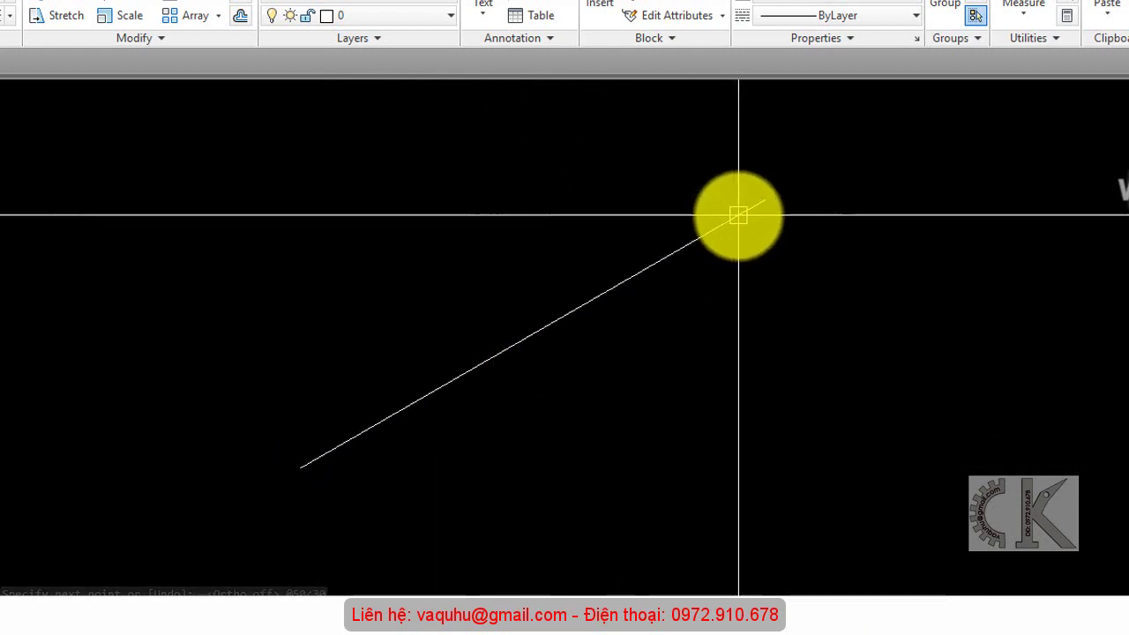
scroll(600, 356, up, 2)
middle_drag(600, 356, 455, 355)
click(447, 336)
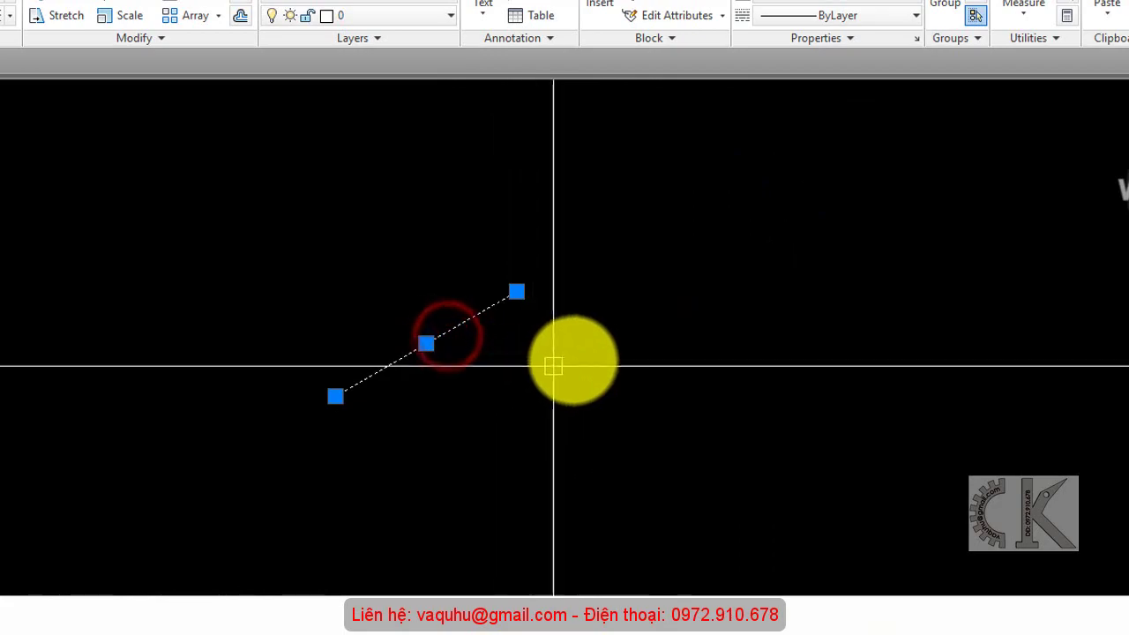
key(Delete)
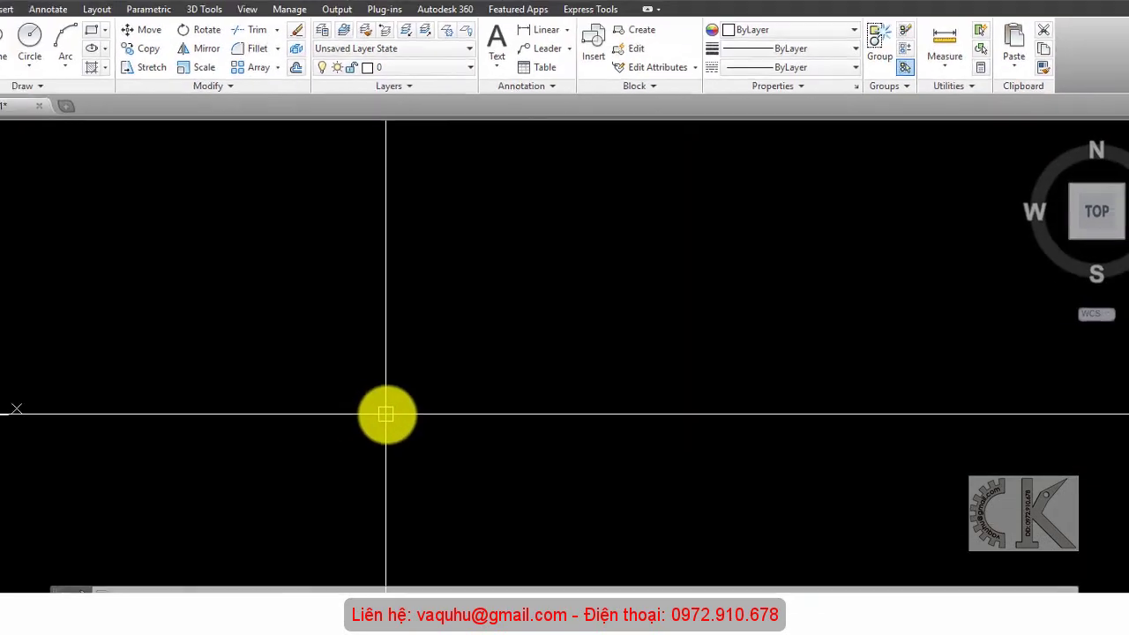
click(16, 68)
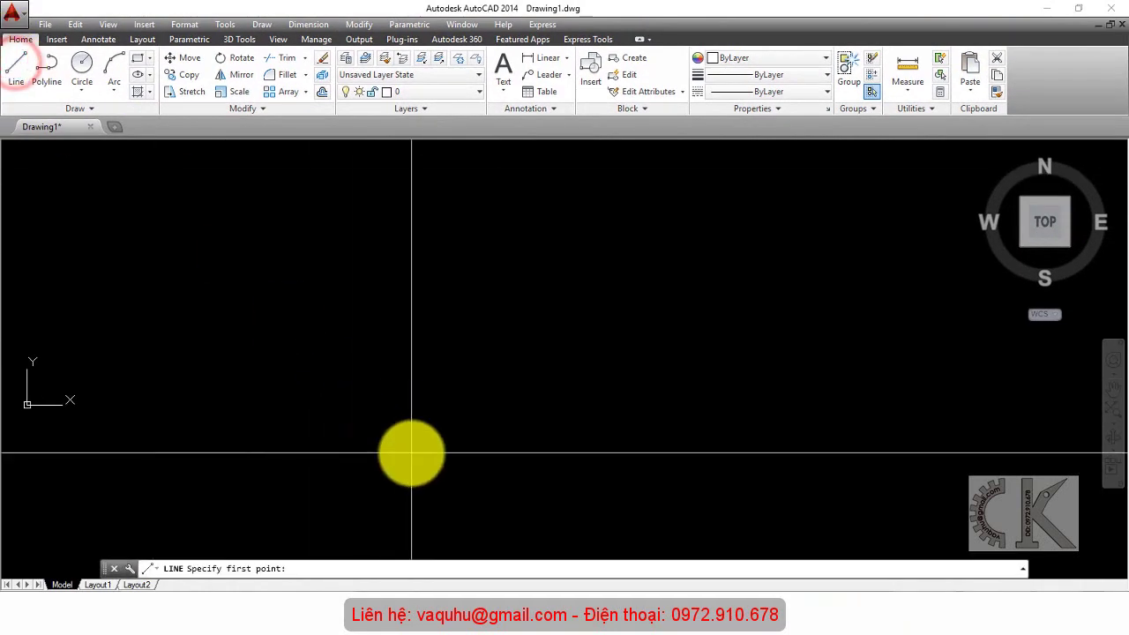
click(411, 454)
key(F8)
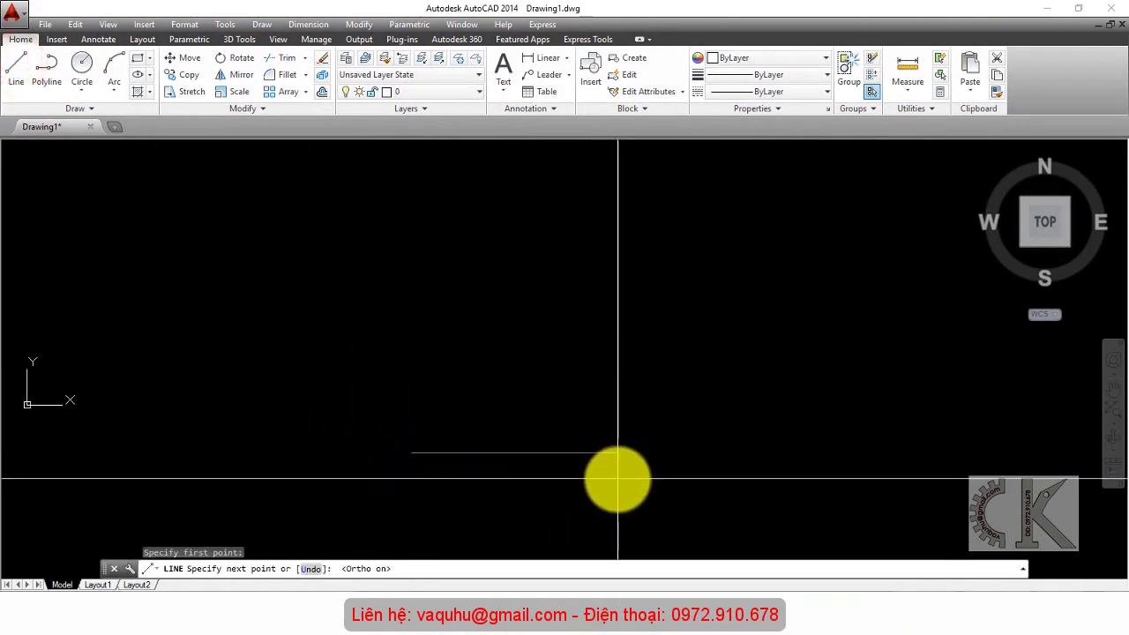
text(100)
key(Return)
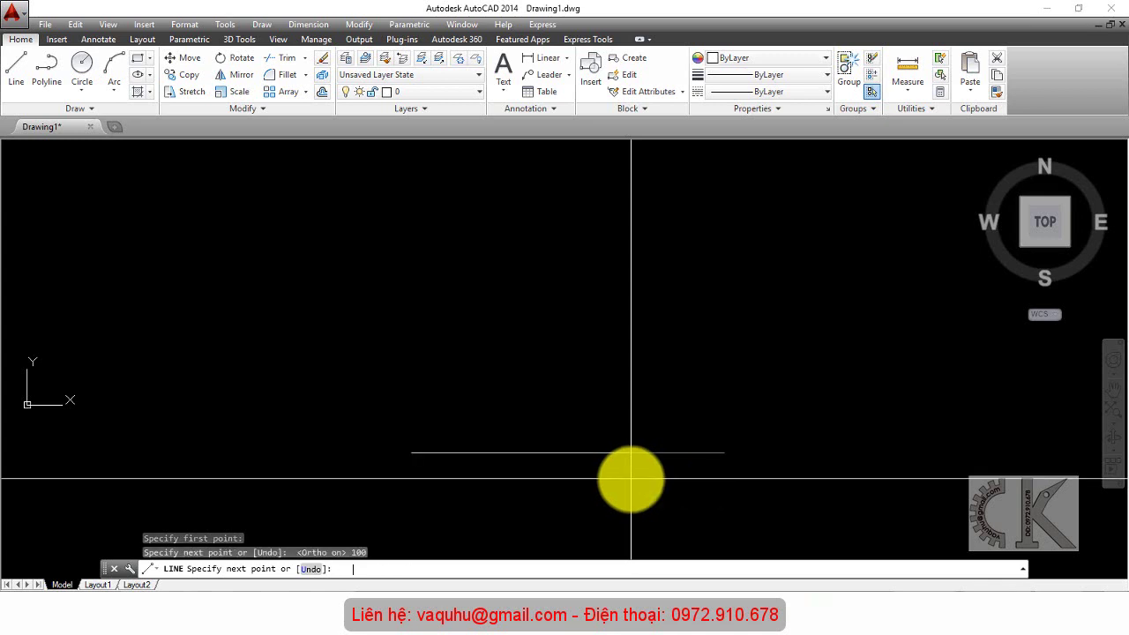
key(F8)
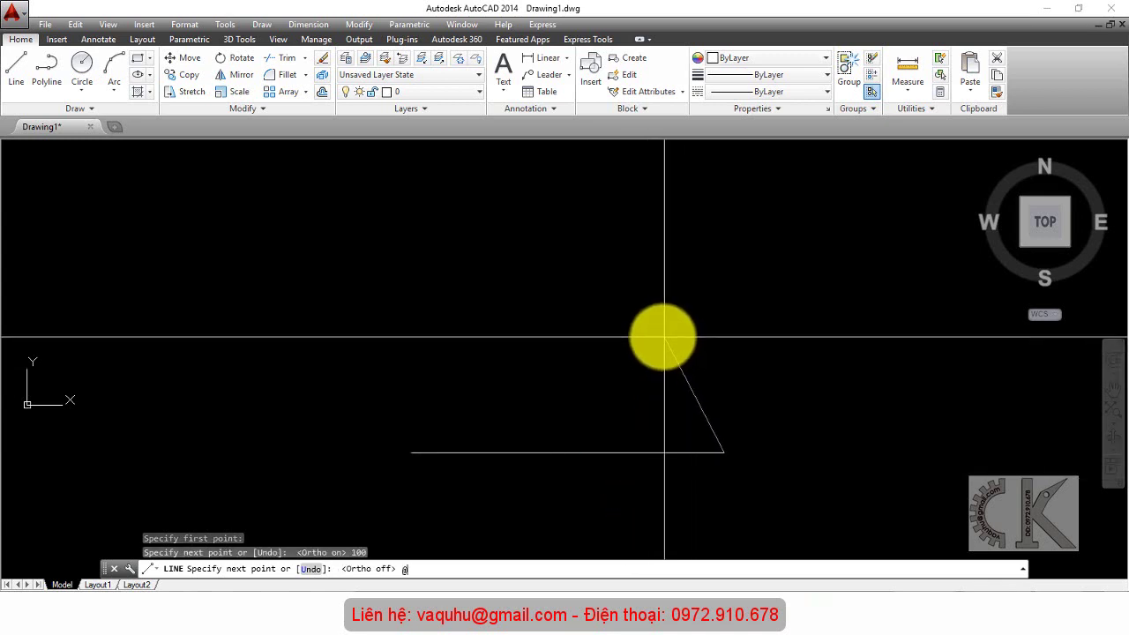
text(100<)
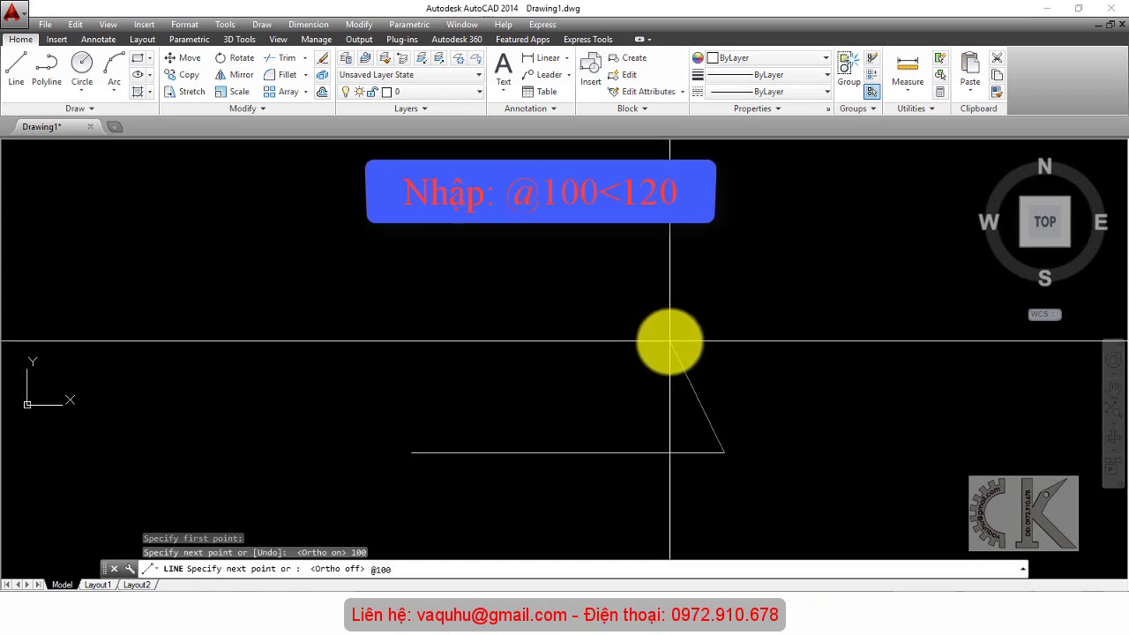
text(120)
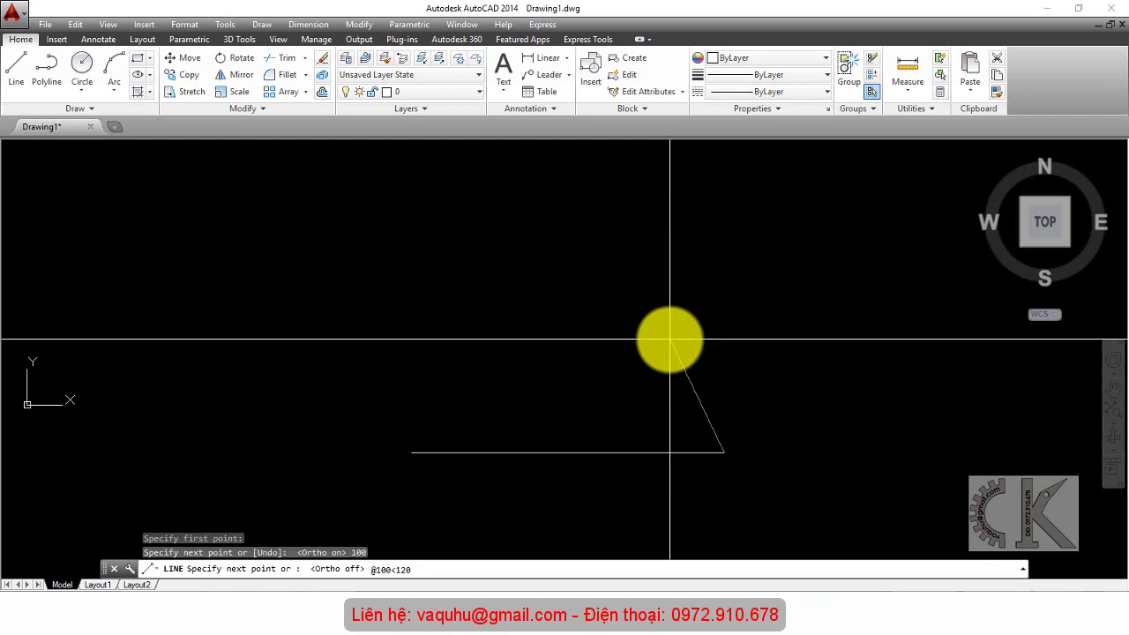
key(Return)
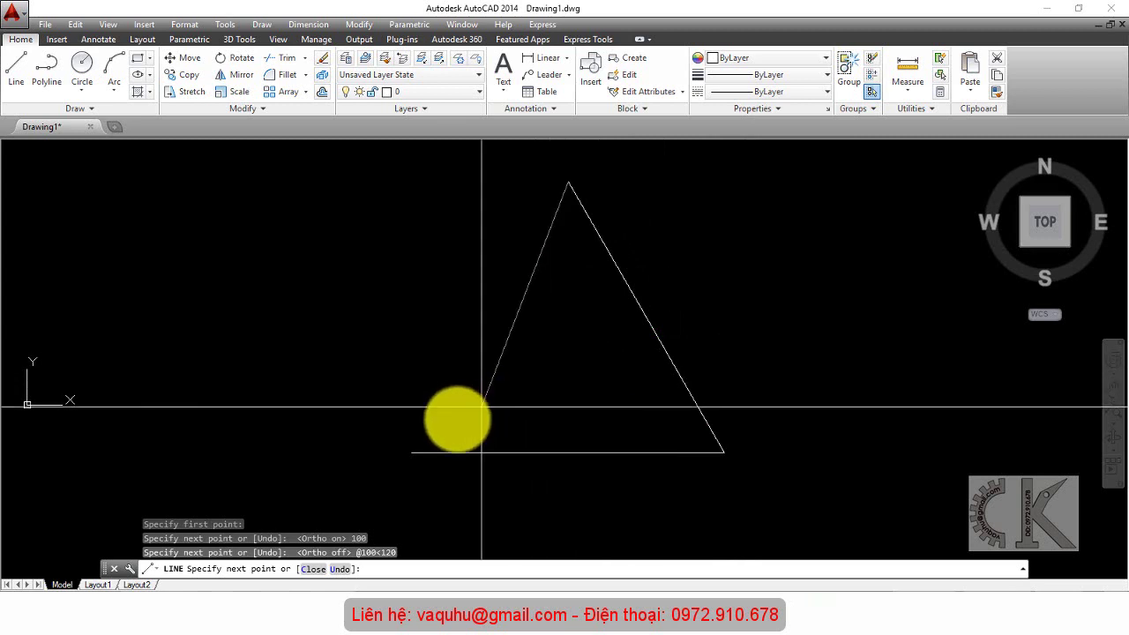
click(406, 452)
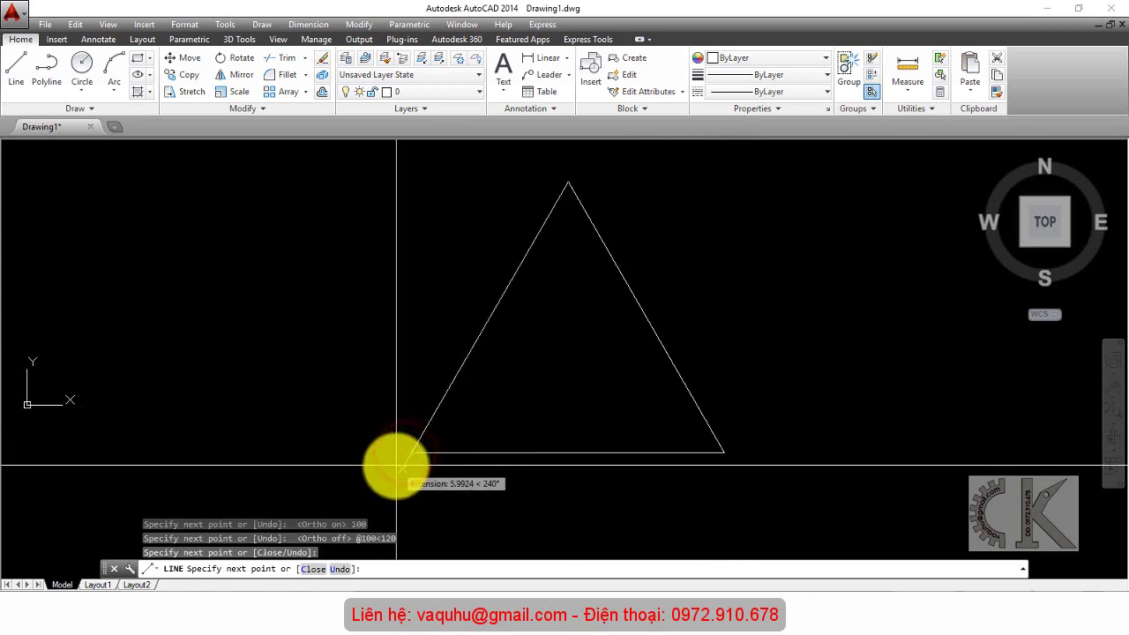
key(Escape)
middle_drag(509, 407, 521, 417)
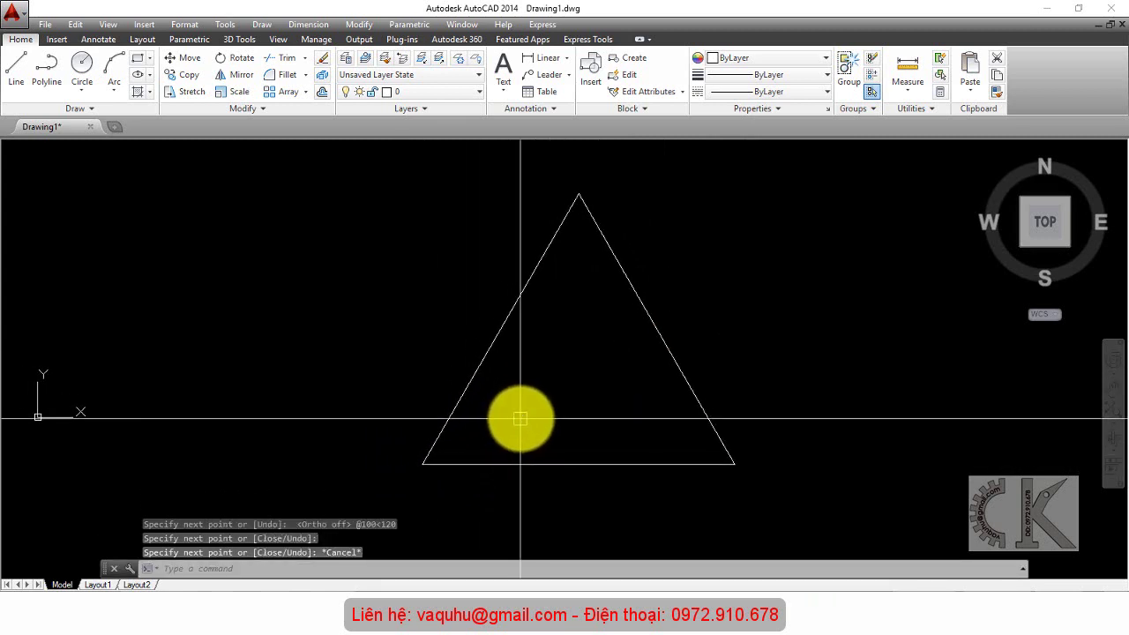